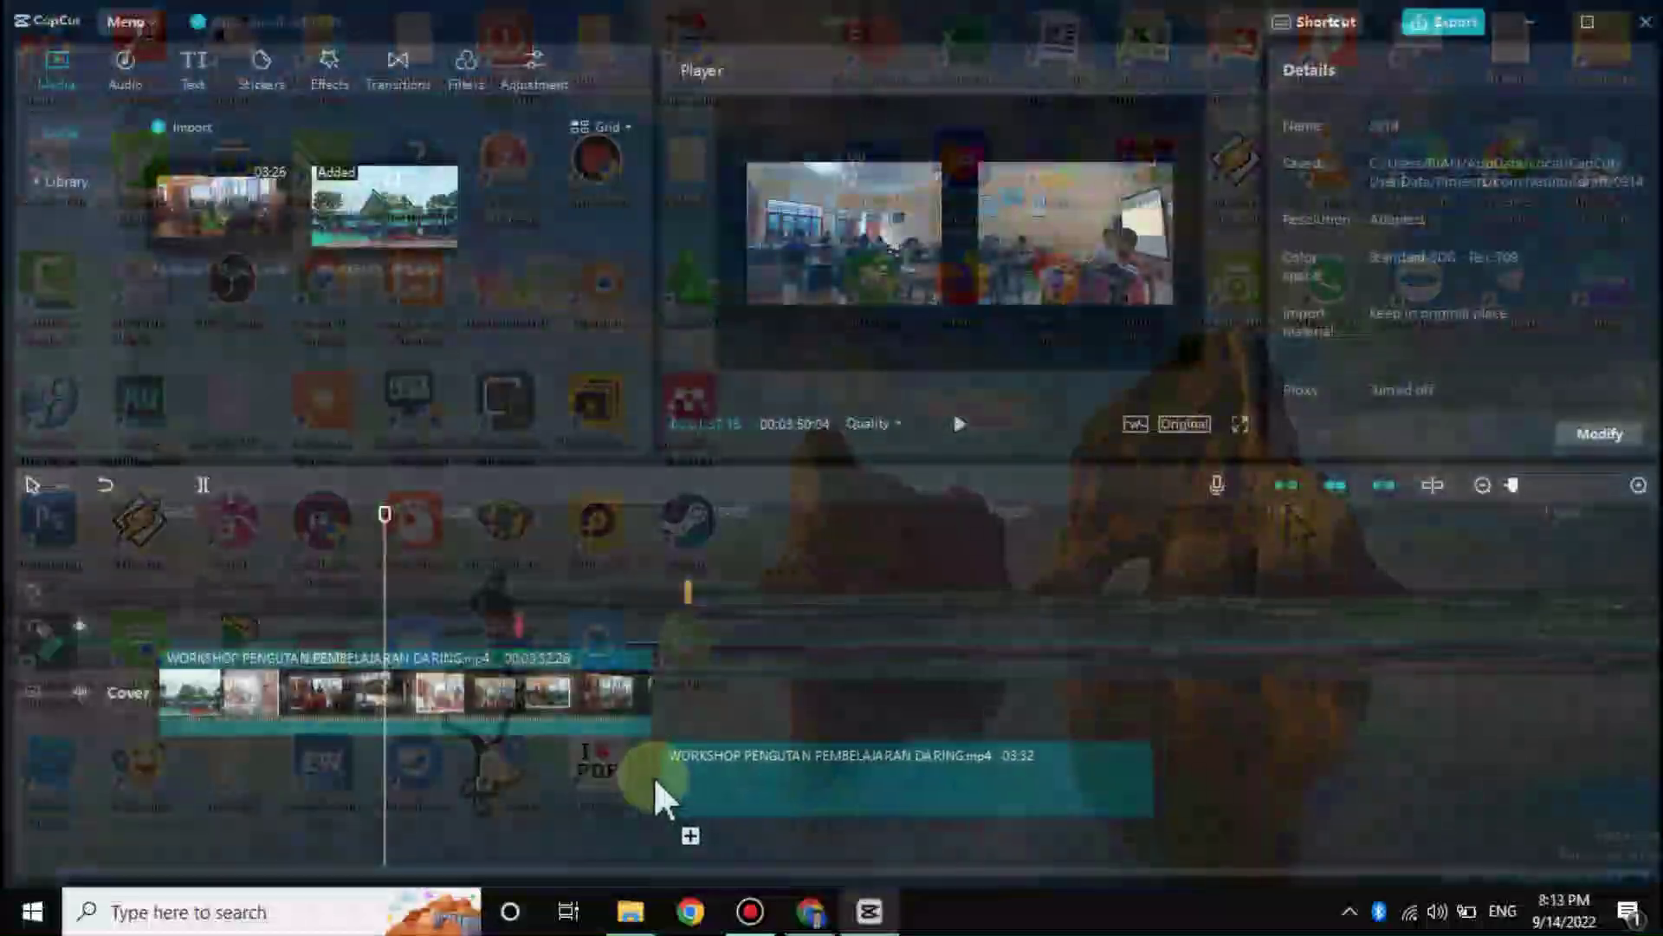
- Place another WORKSHOP PENGUTAN PEMBELAJARAN DARING.mp4 clip after the first one on the timeline and preview the Flashes transition
{"action": "left_click_drag", "start_coordinate": [653, 776], "coordinate": [438, 115]}
{"action": "left_click", "coordinate": [398, 63]}
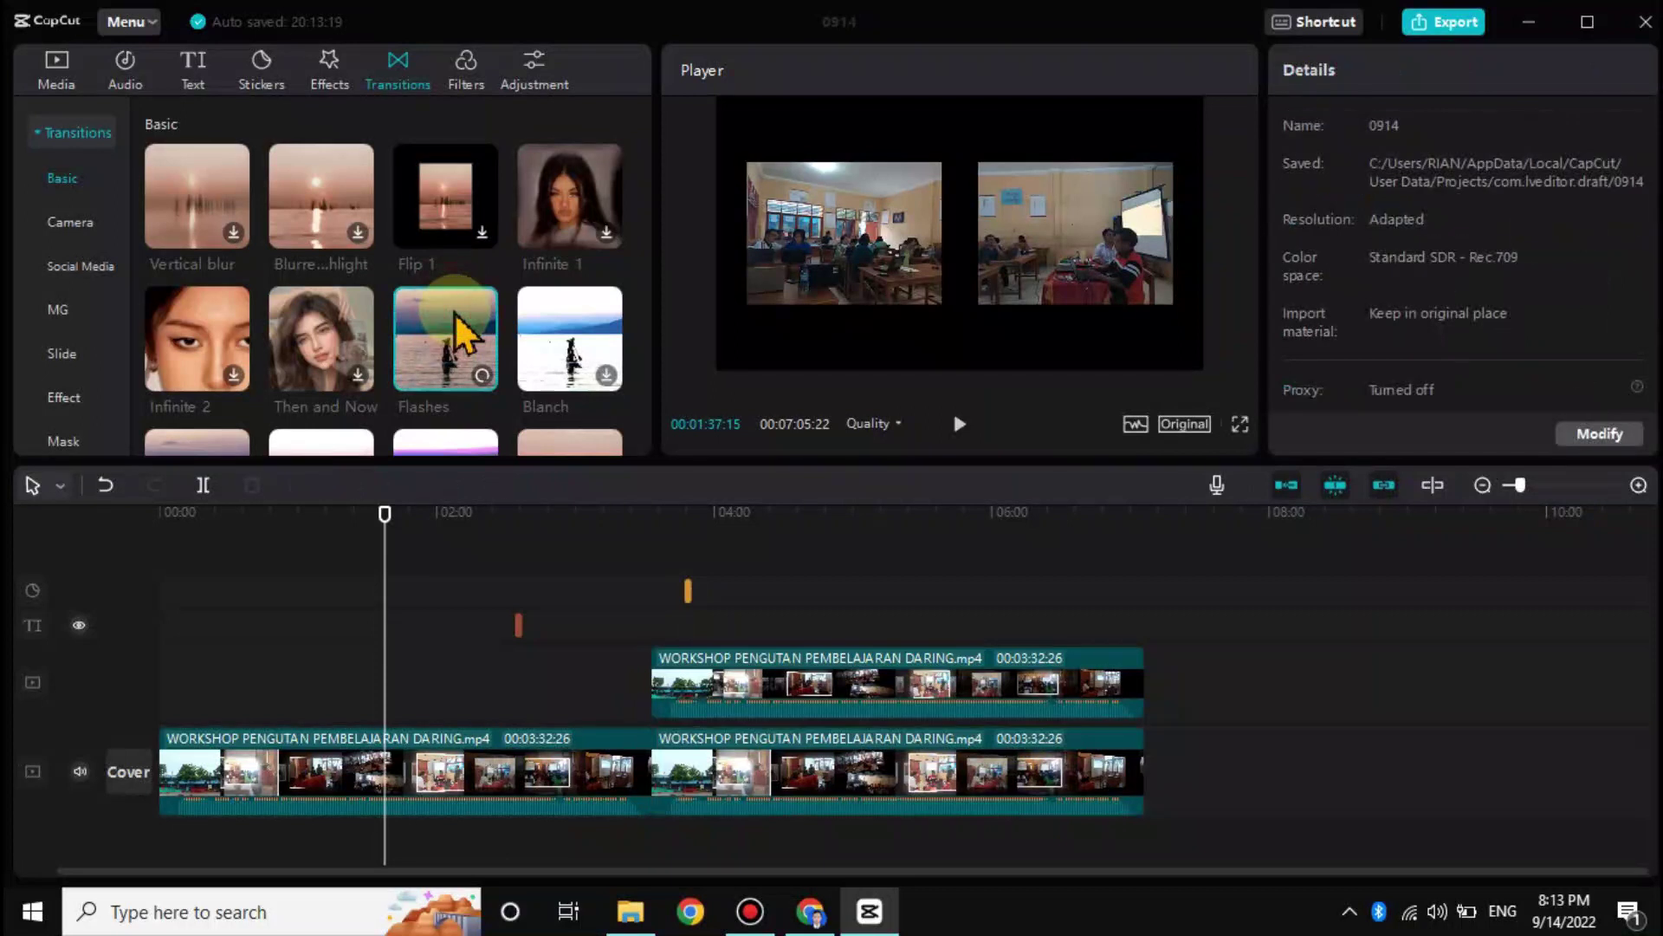
{"action": "left_click", "coordinate": [458, 335]}
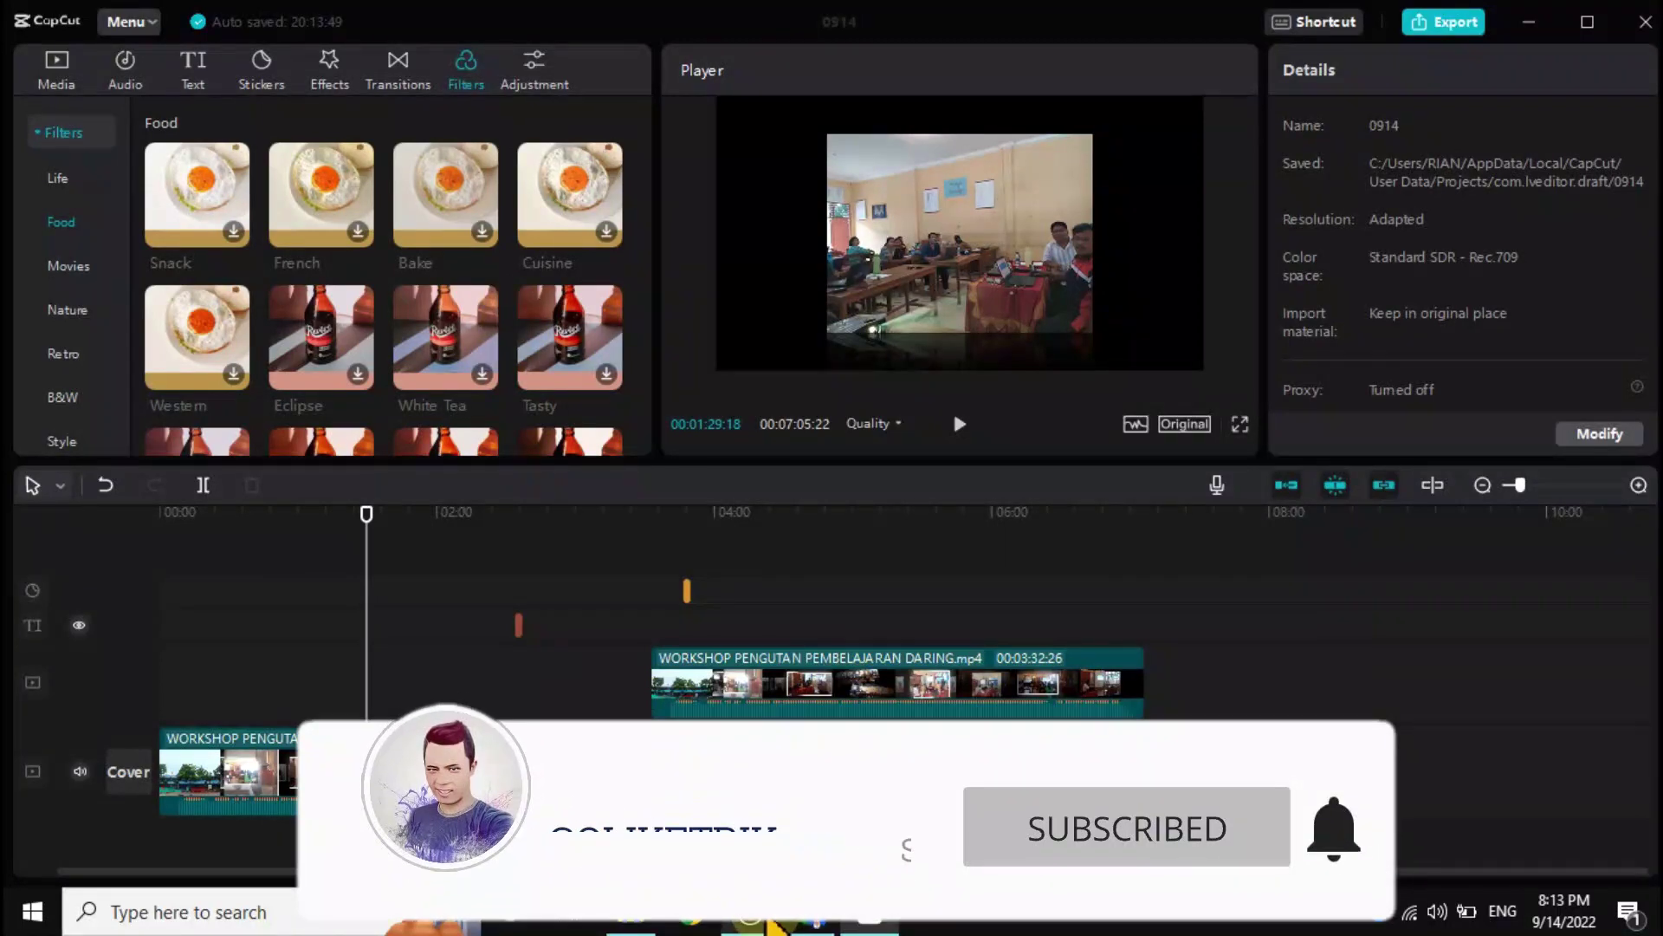
{"action": "left_click", "coordinate": [762, 918]}
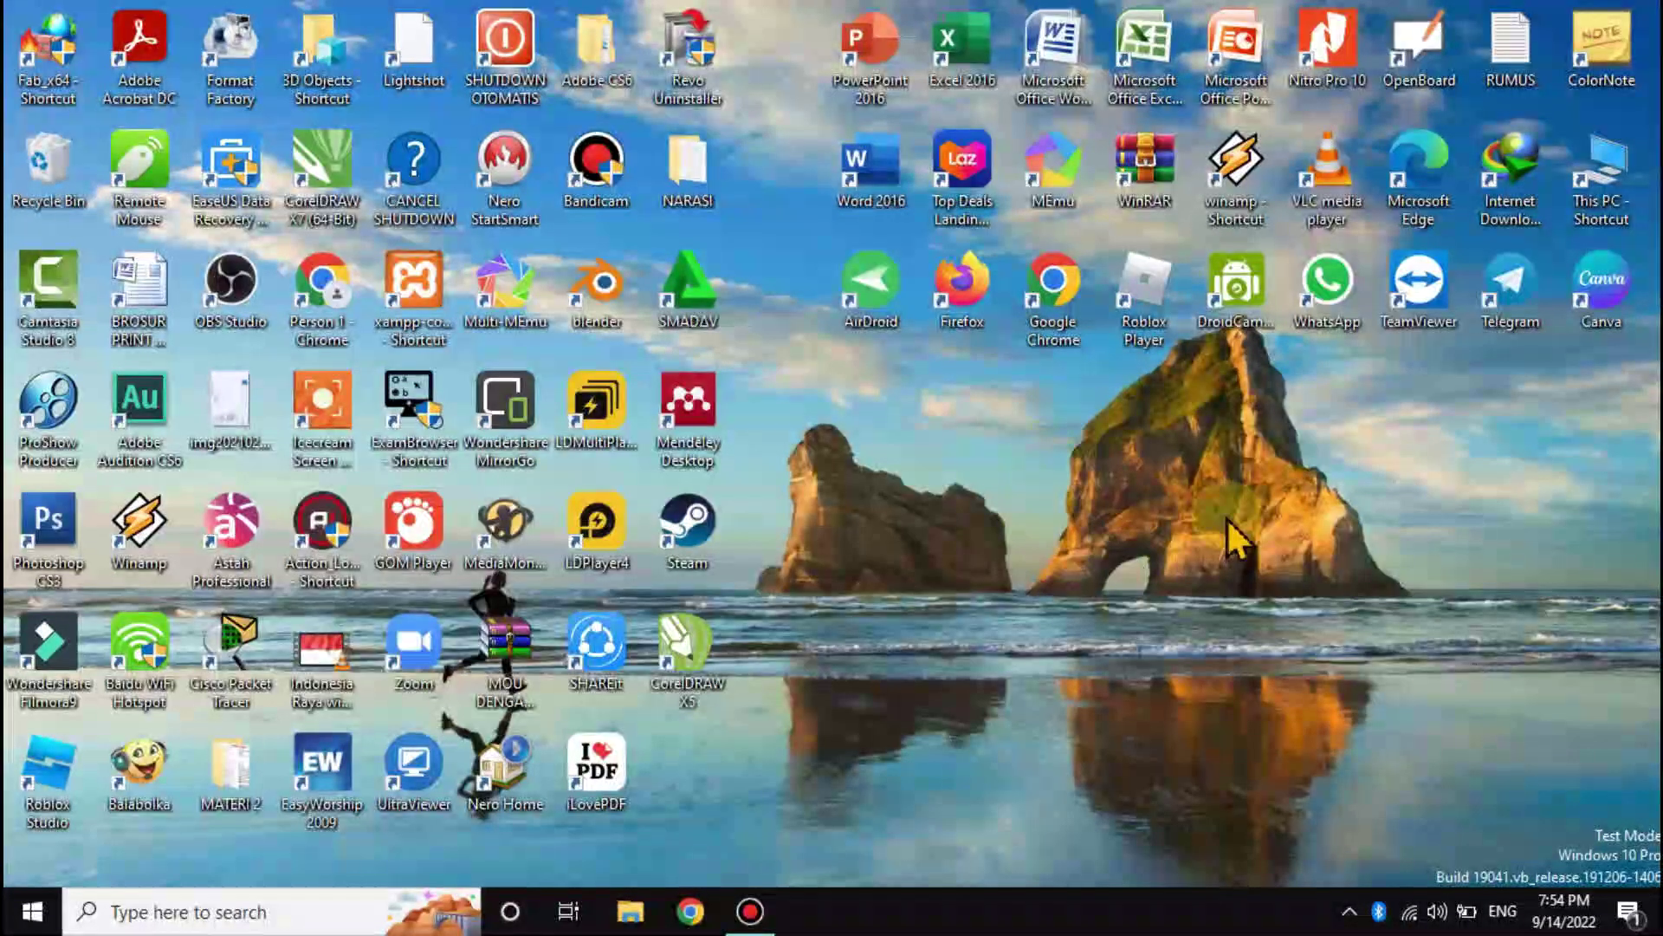
{"action": "left_click", "coordinate": [1088, 305]}
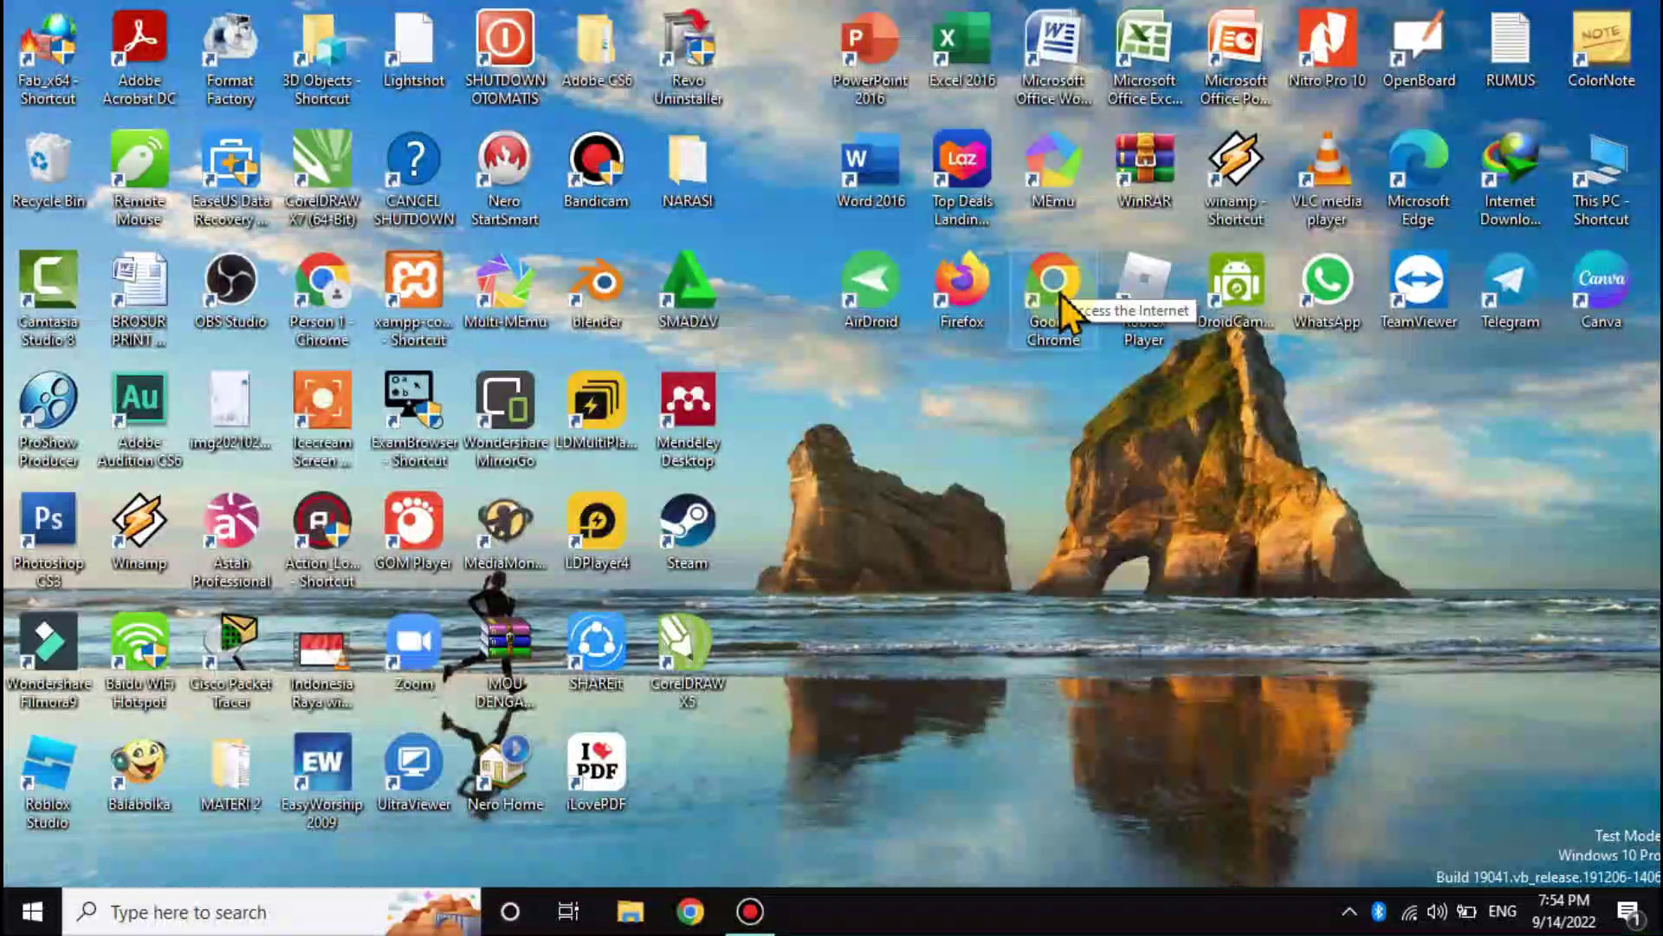
{"action": "double_click", "coordinate": [1060, 294]}
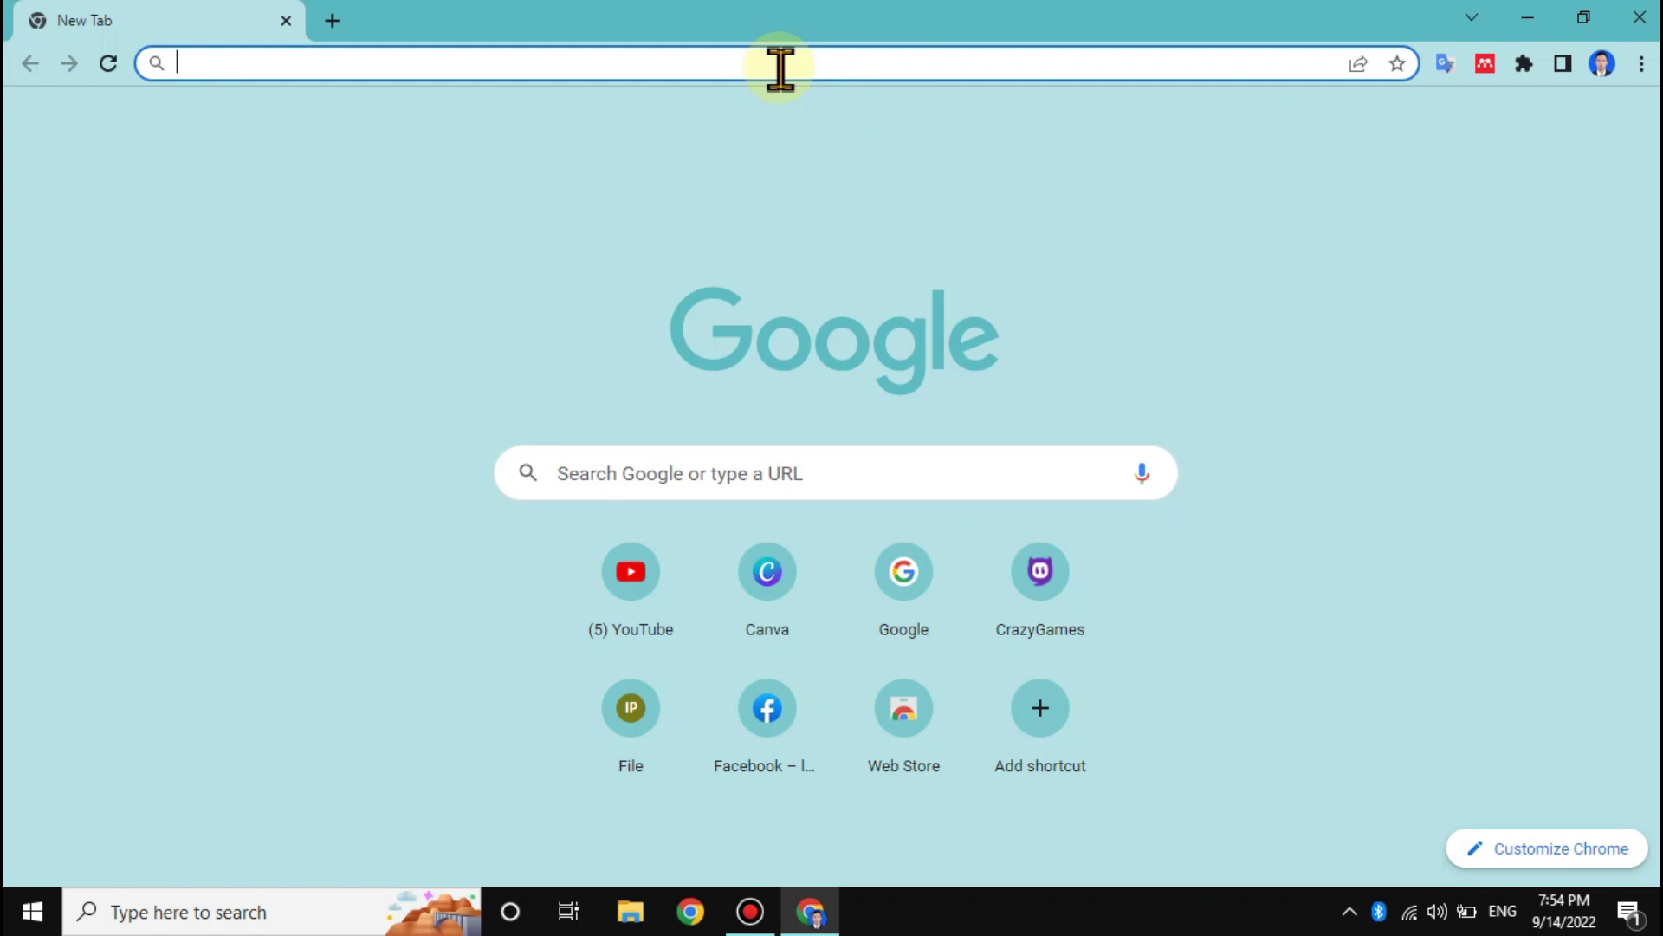
{"action": "type", "text": "www.c"}
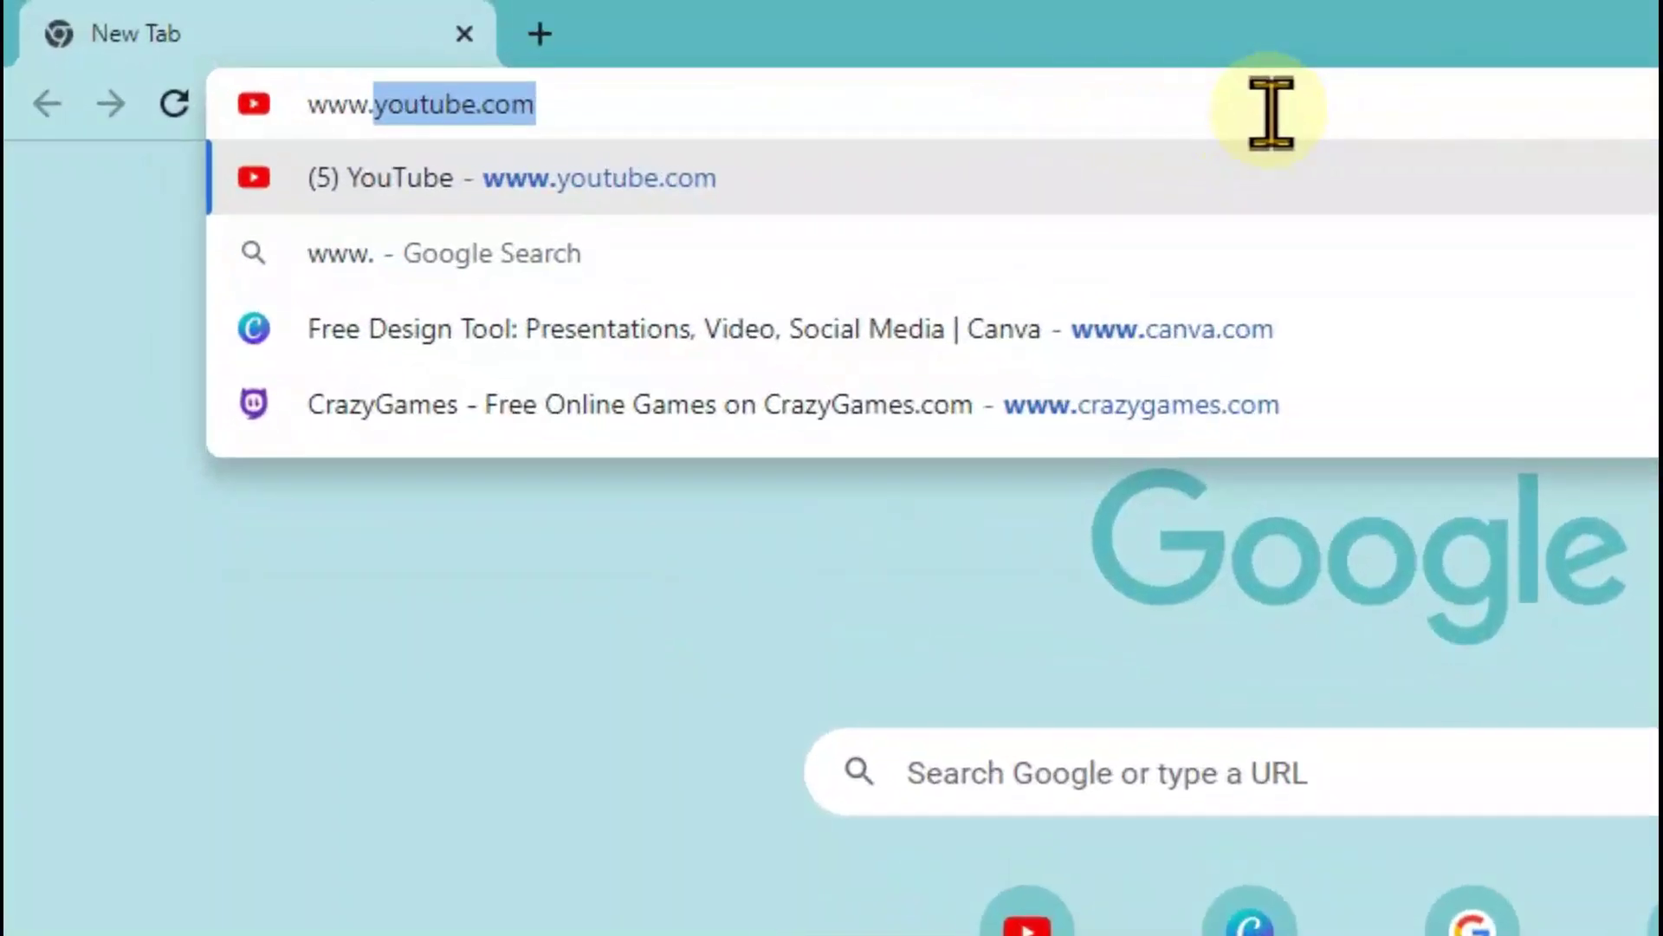
{"action": "type", "text": "ap"}
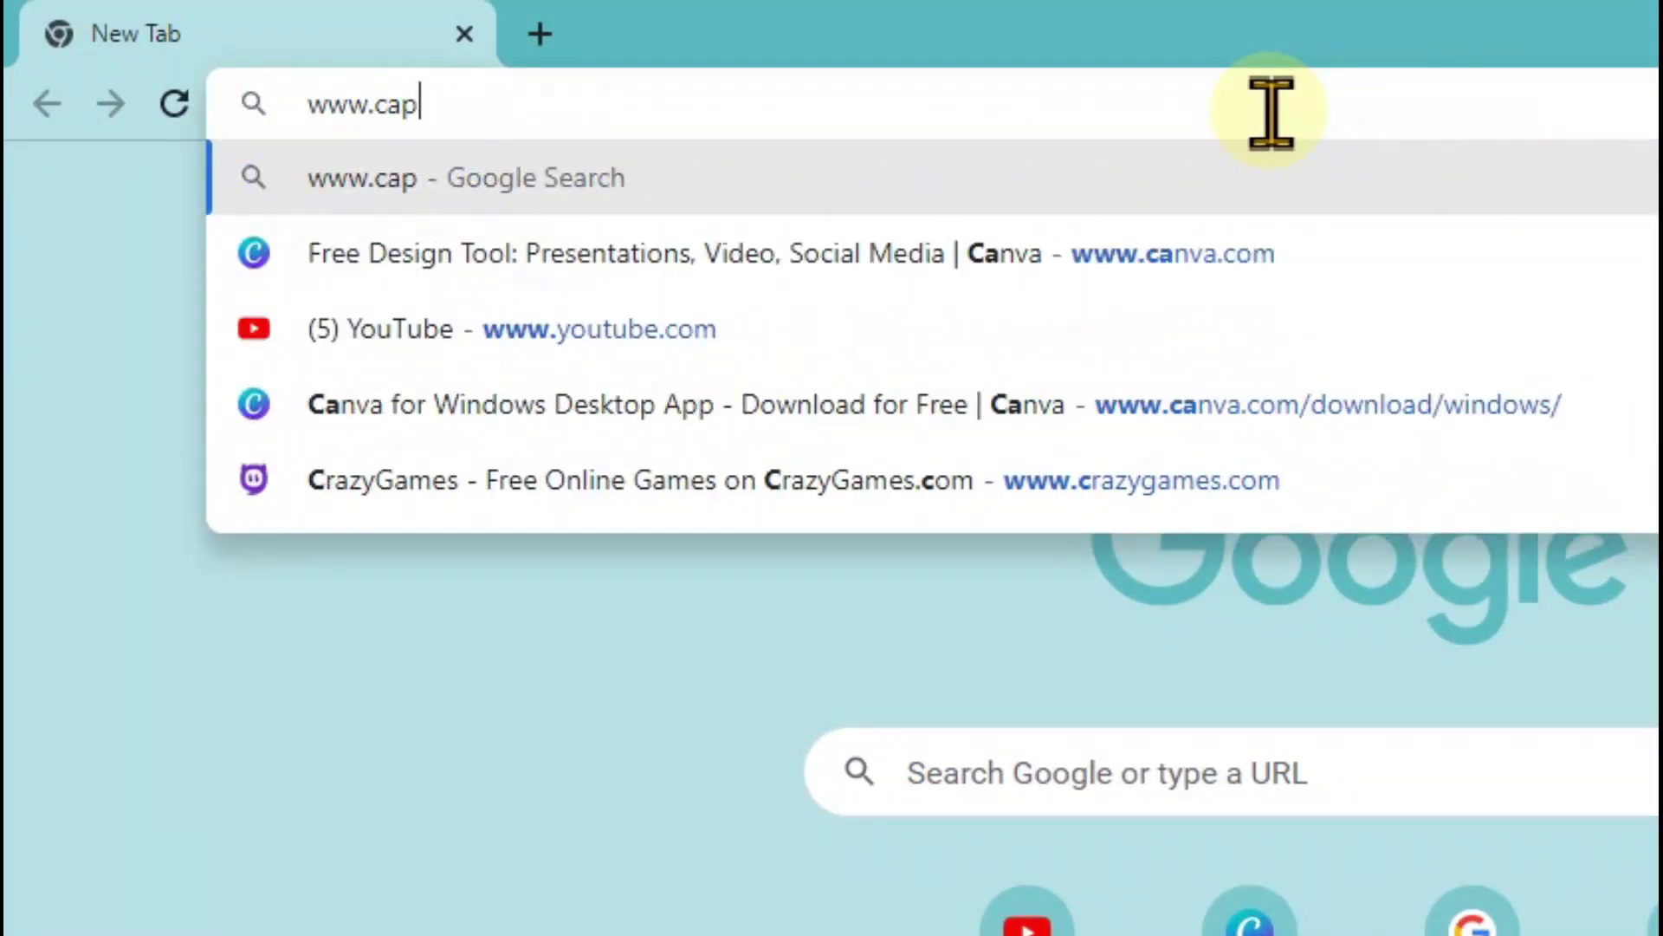
{"action": "type", "text": "cut.com"}
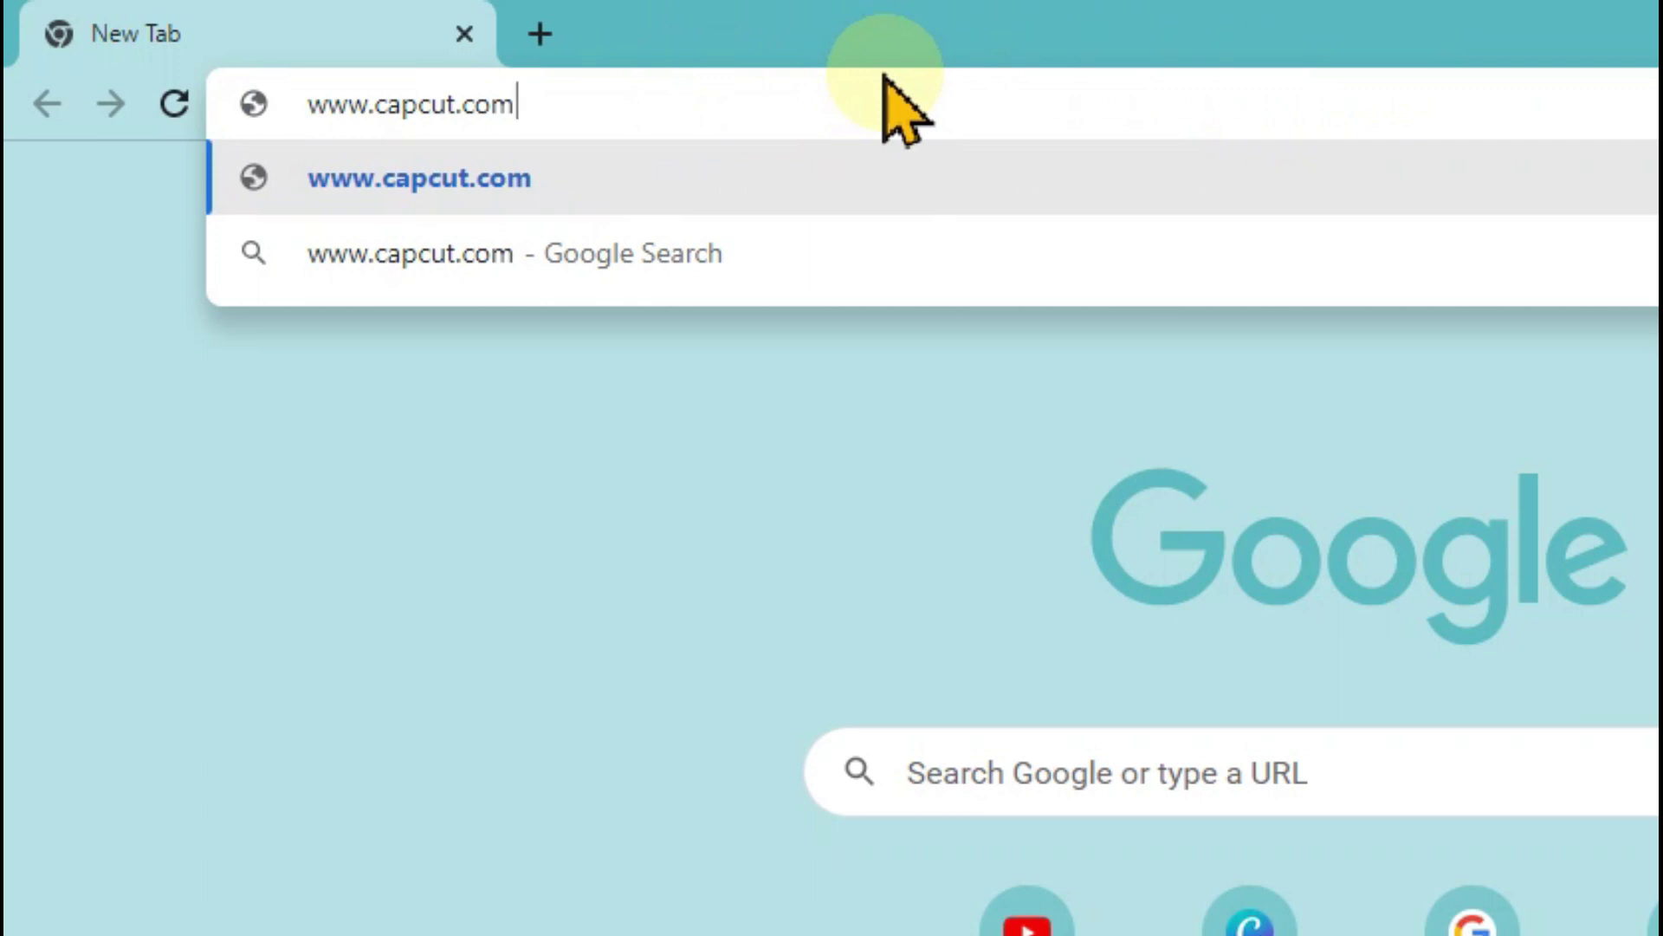
{"action": "key", "text": "Return"}
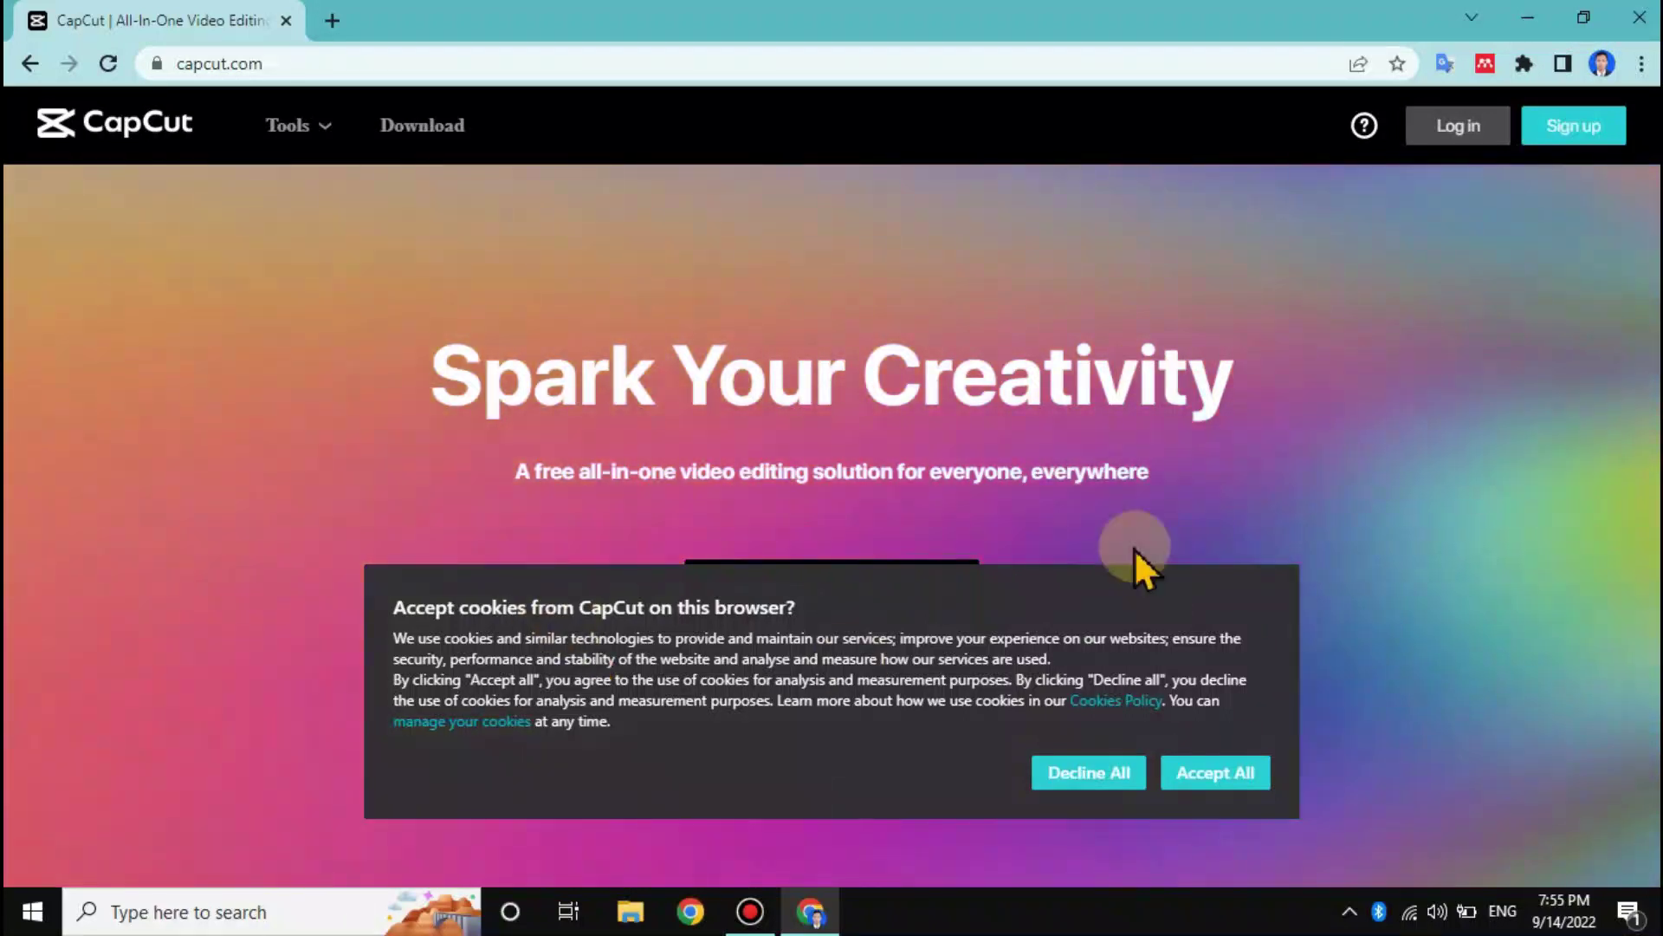
- Accept all cookies and save the Windows installer CapCut_1_0_4_58_capcutpc_0 to the Downloads folder
{"action": "left_click", "coordinate": [1224, 770]}
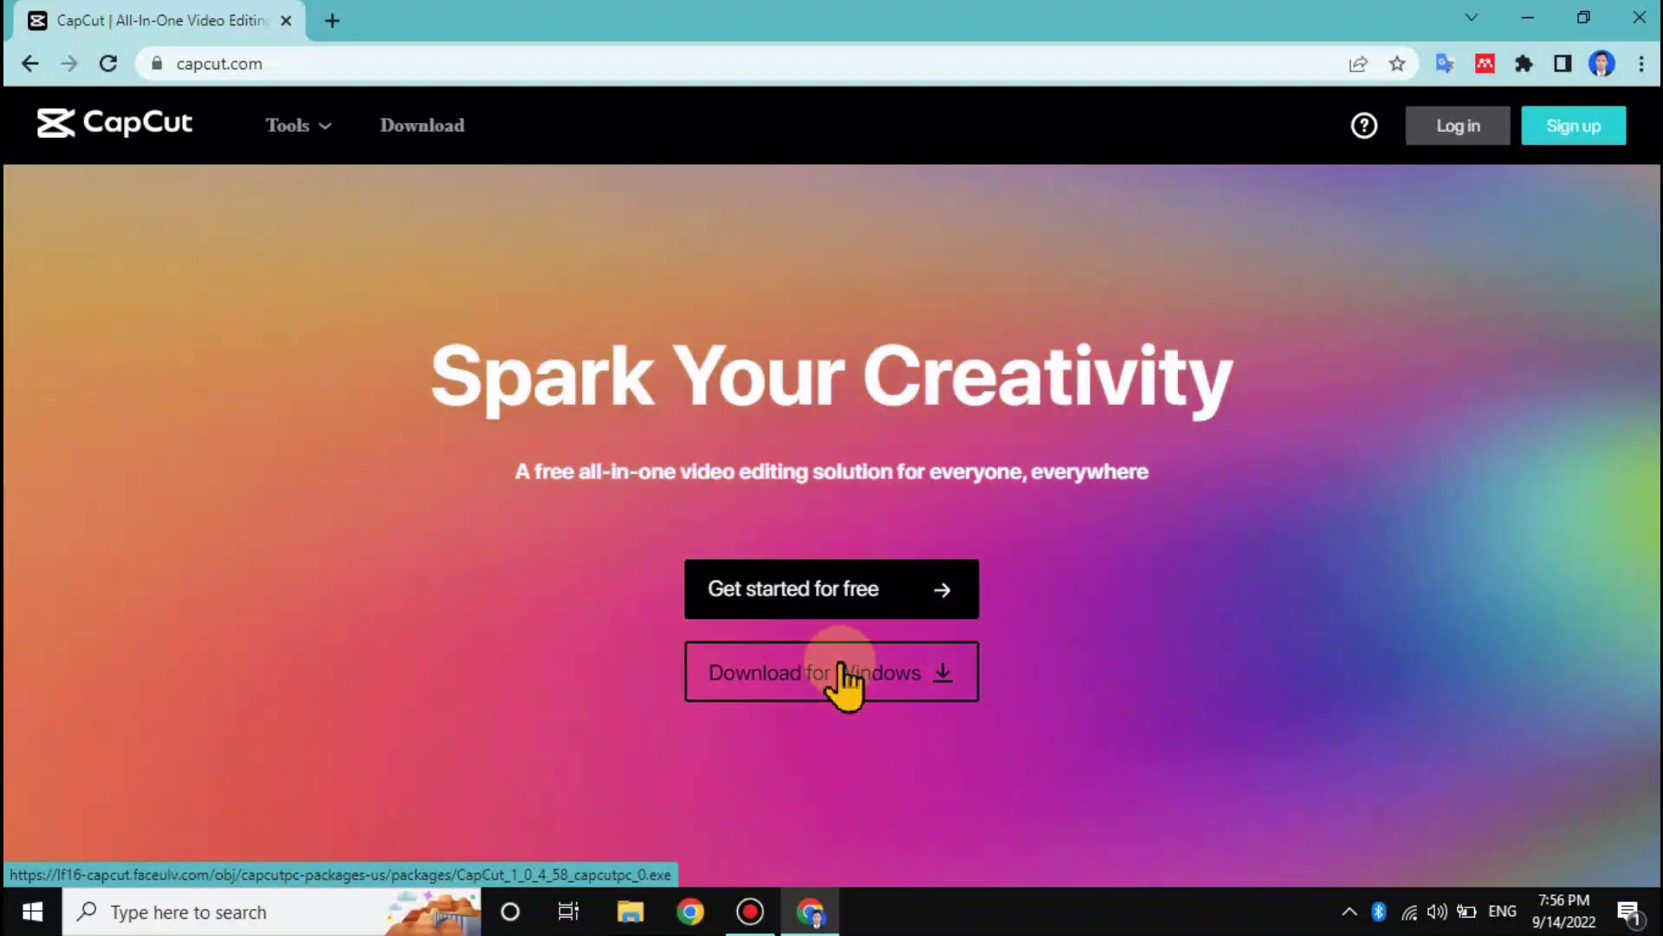
{"action": "left_click", "coordinate": [840, 671]}
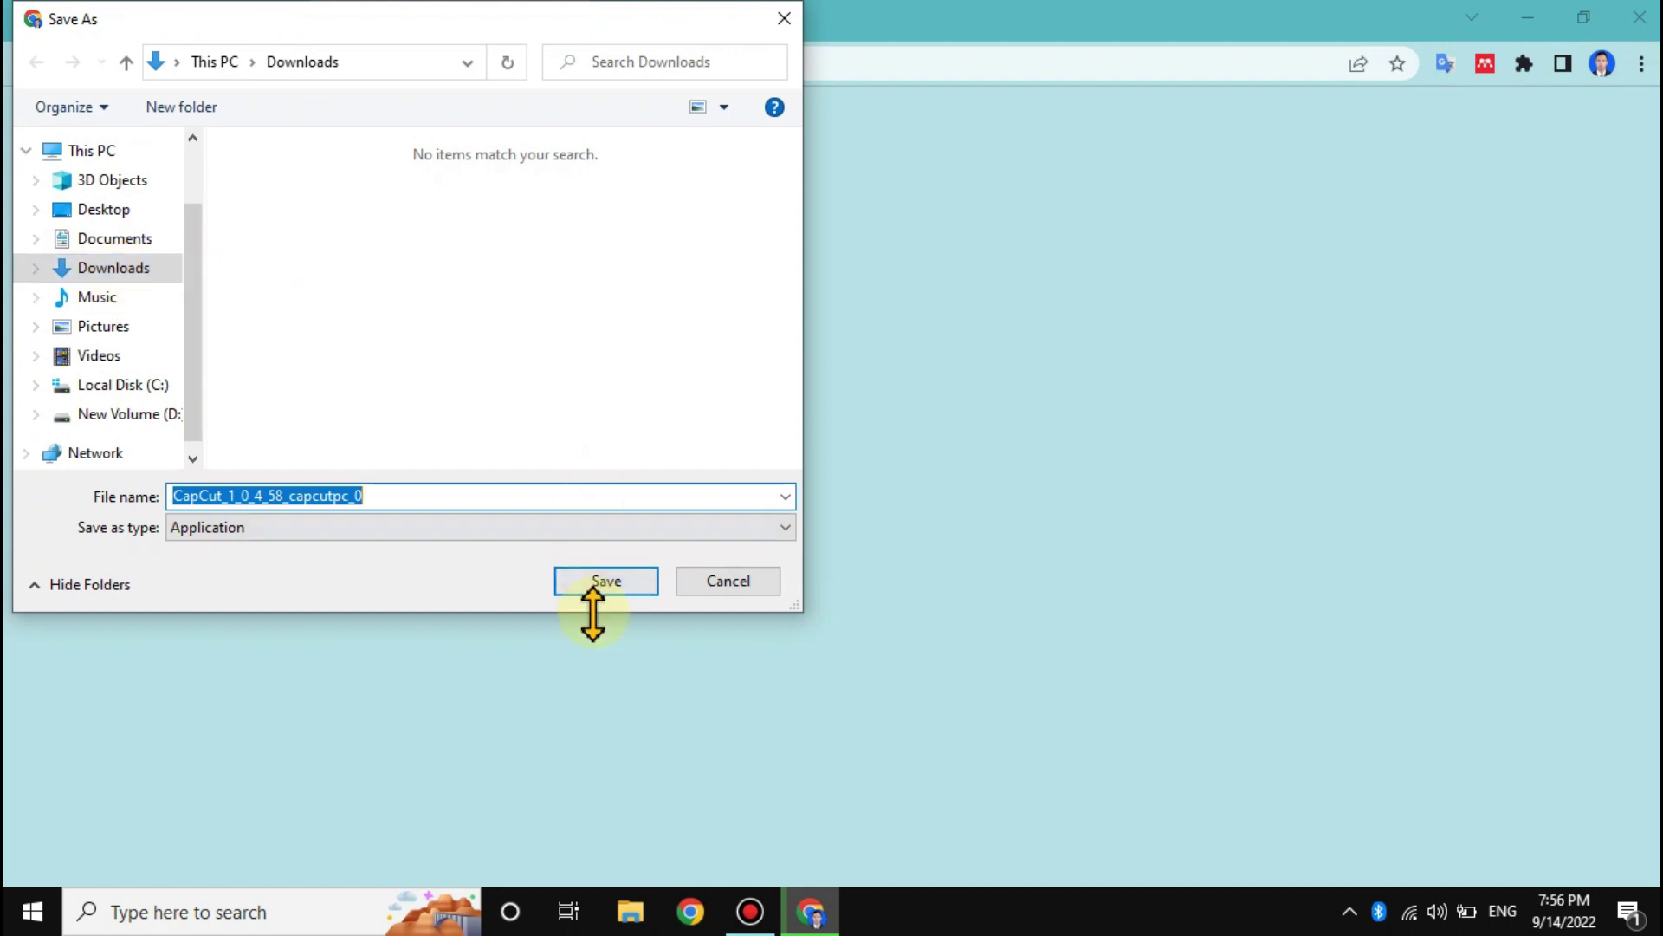
{"action": "left_click", "coordinate": [618, 595]}
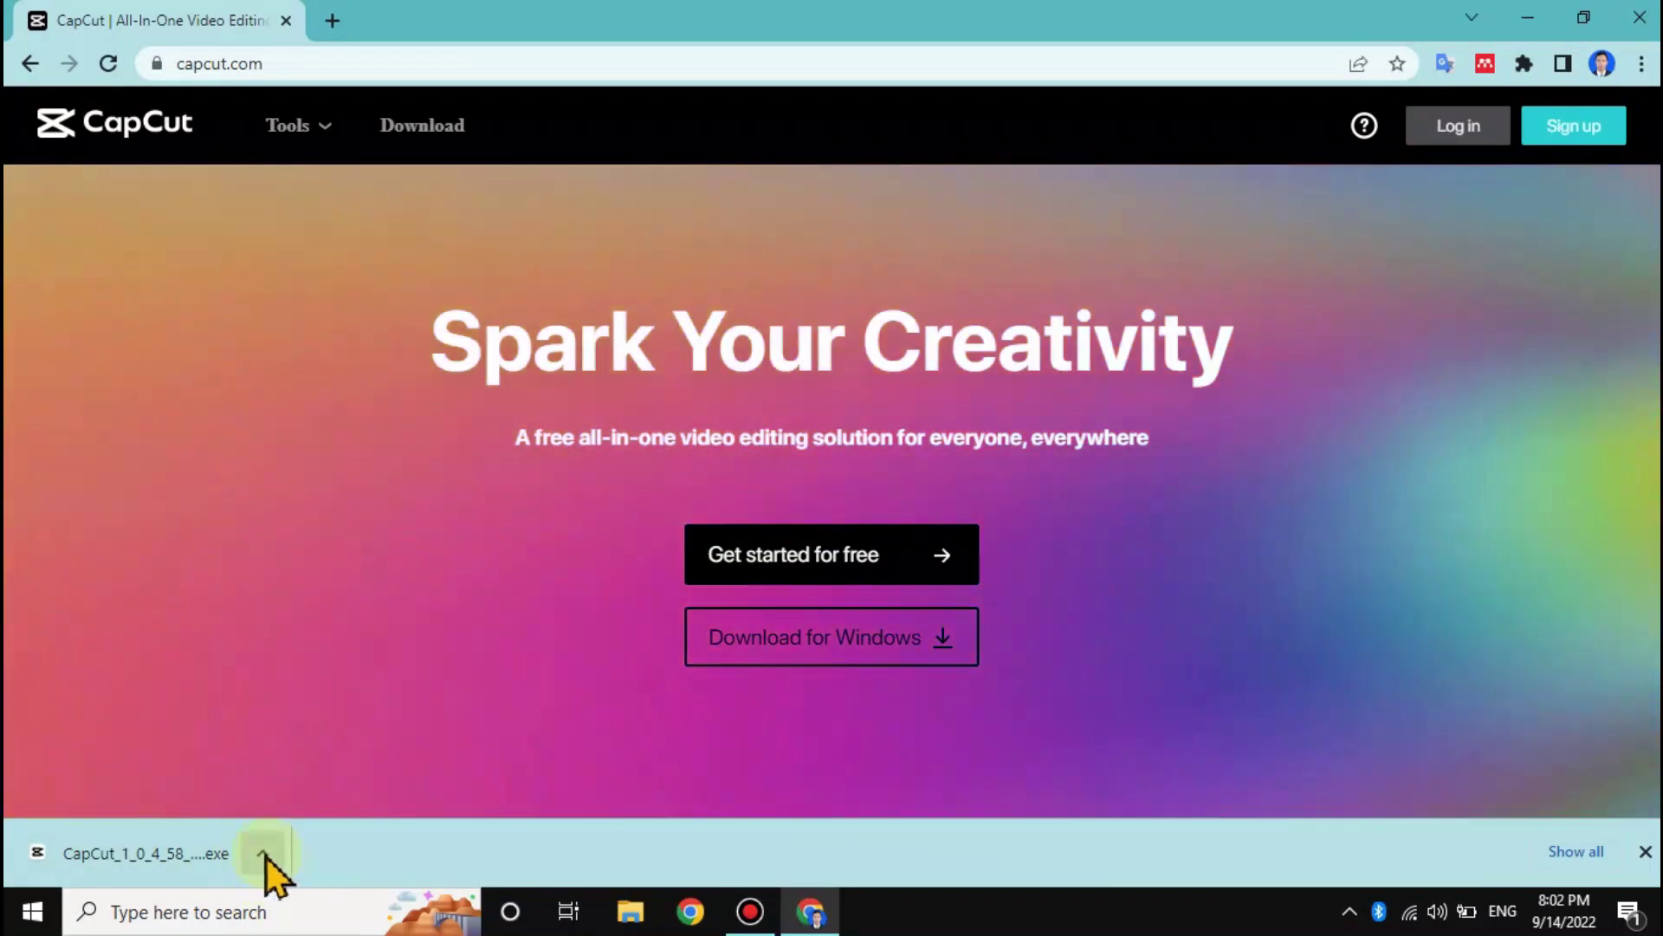
- Show the downloaded CapCut installer in its folder and run it, allowing the file to open
{"action": "left_click", "coordinate": [265, 856]}
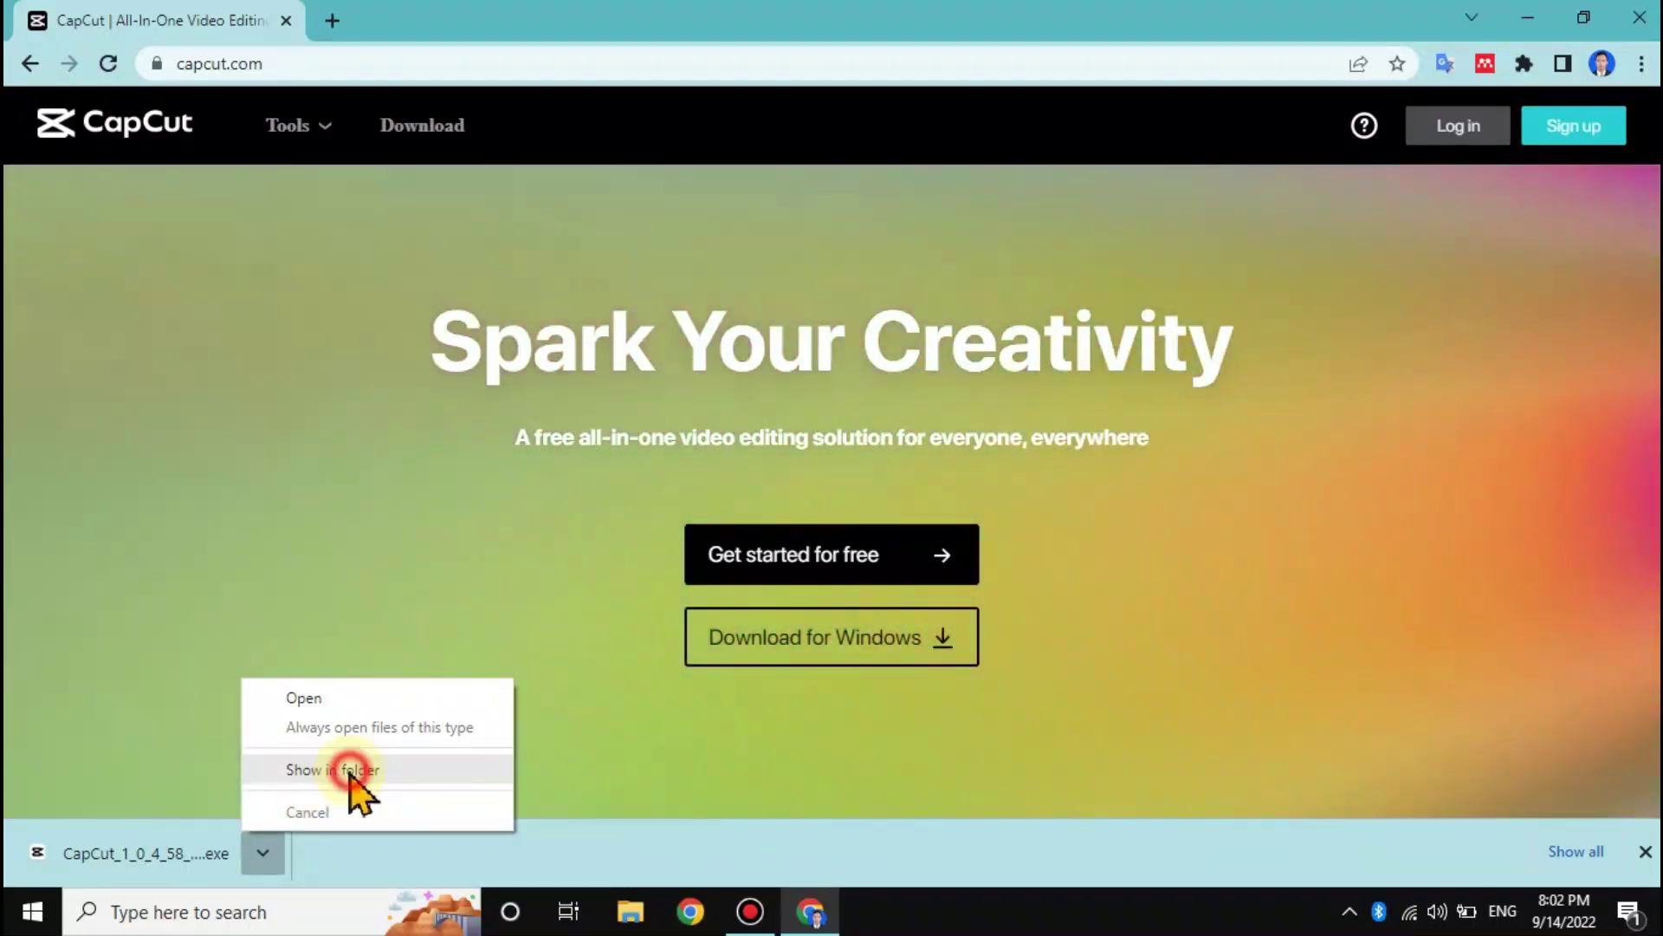
{"action": "left_click", "coordinate": [350, 770]}
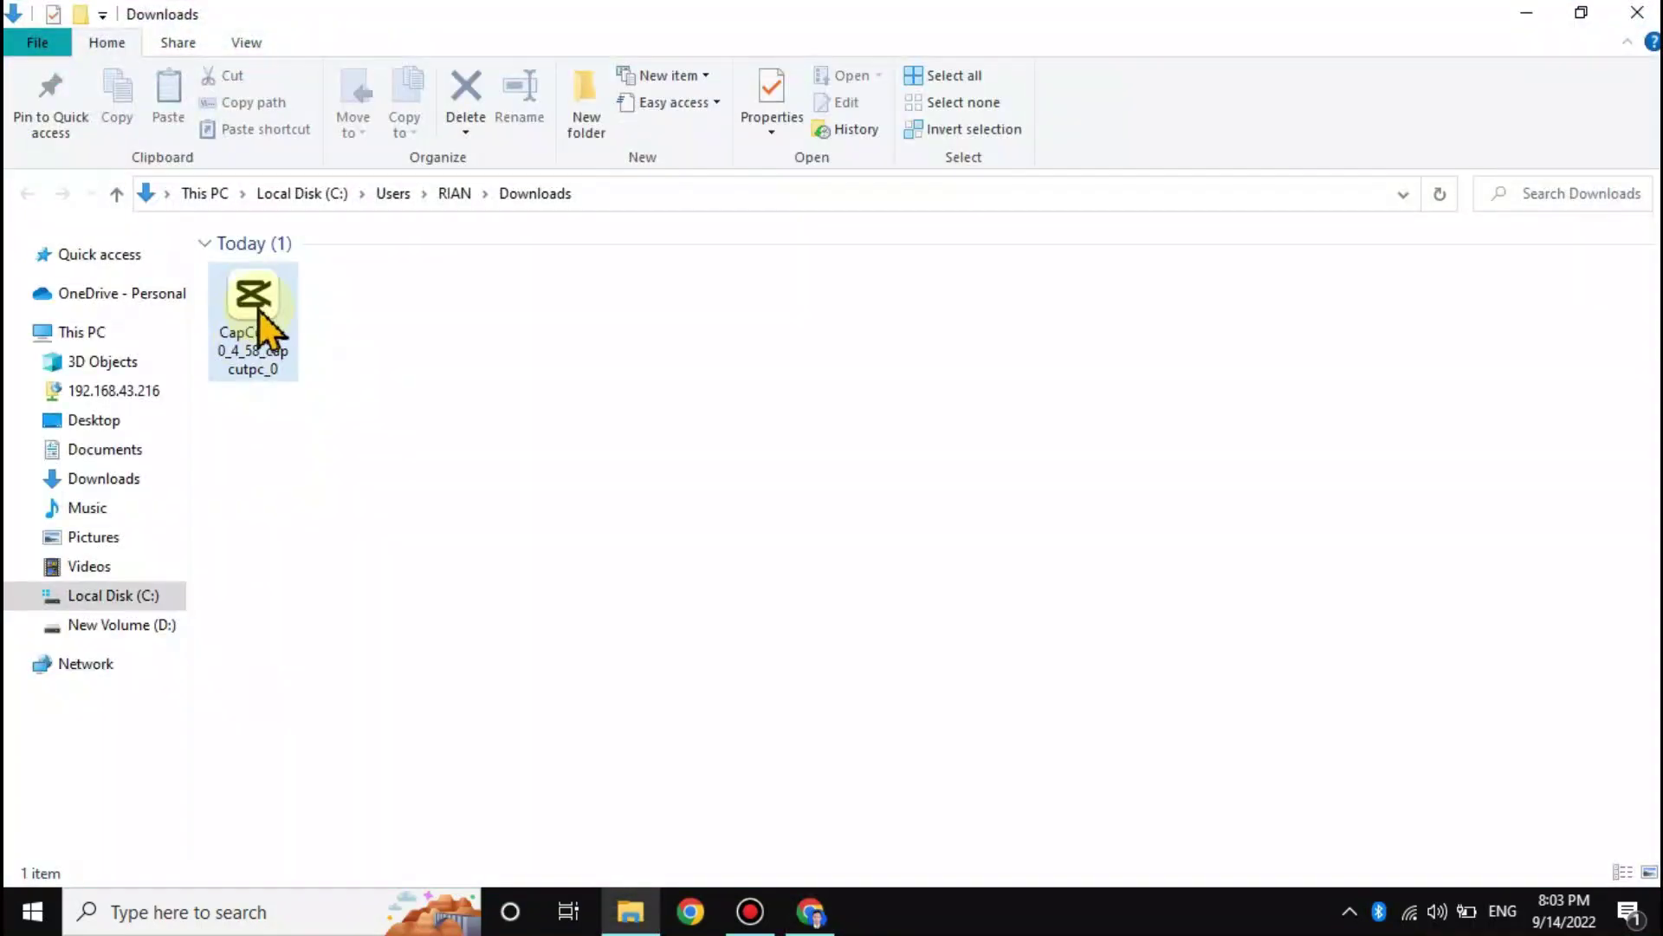
{"action": "left_click", "coordinate": [260, 314]}
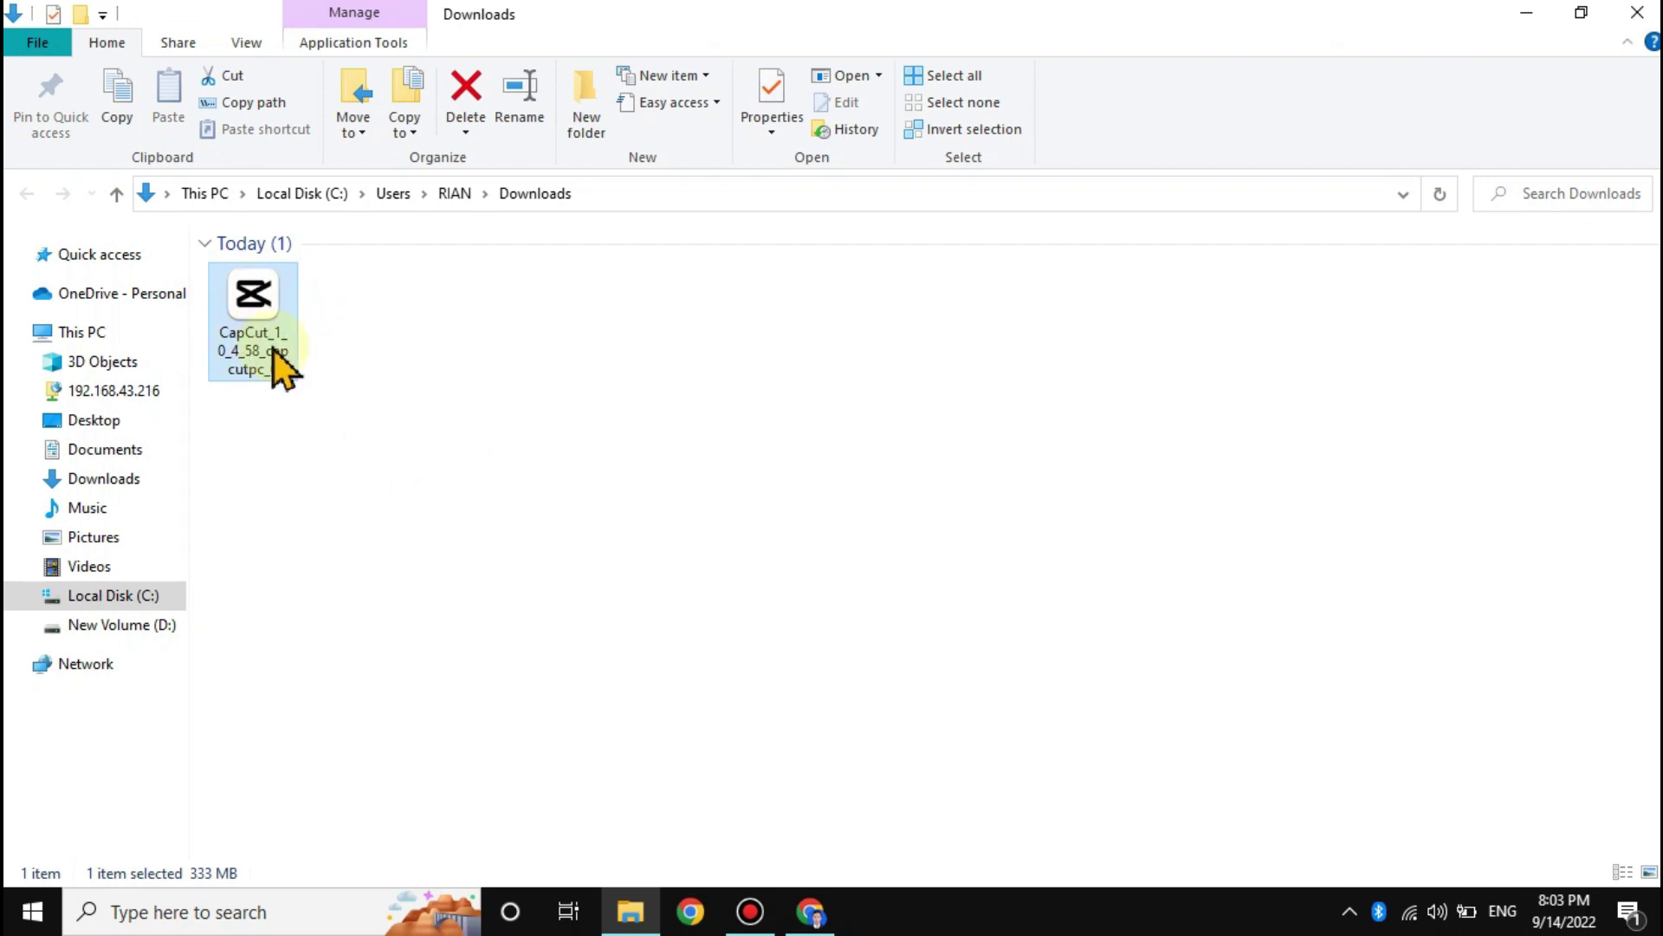
{"action": "double_click", "coordinate": [255, 310]}
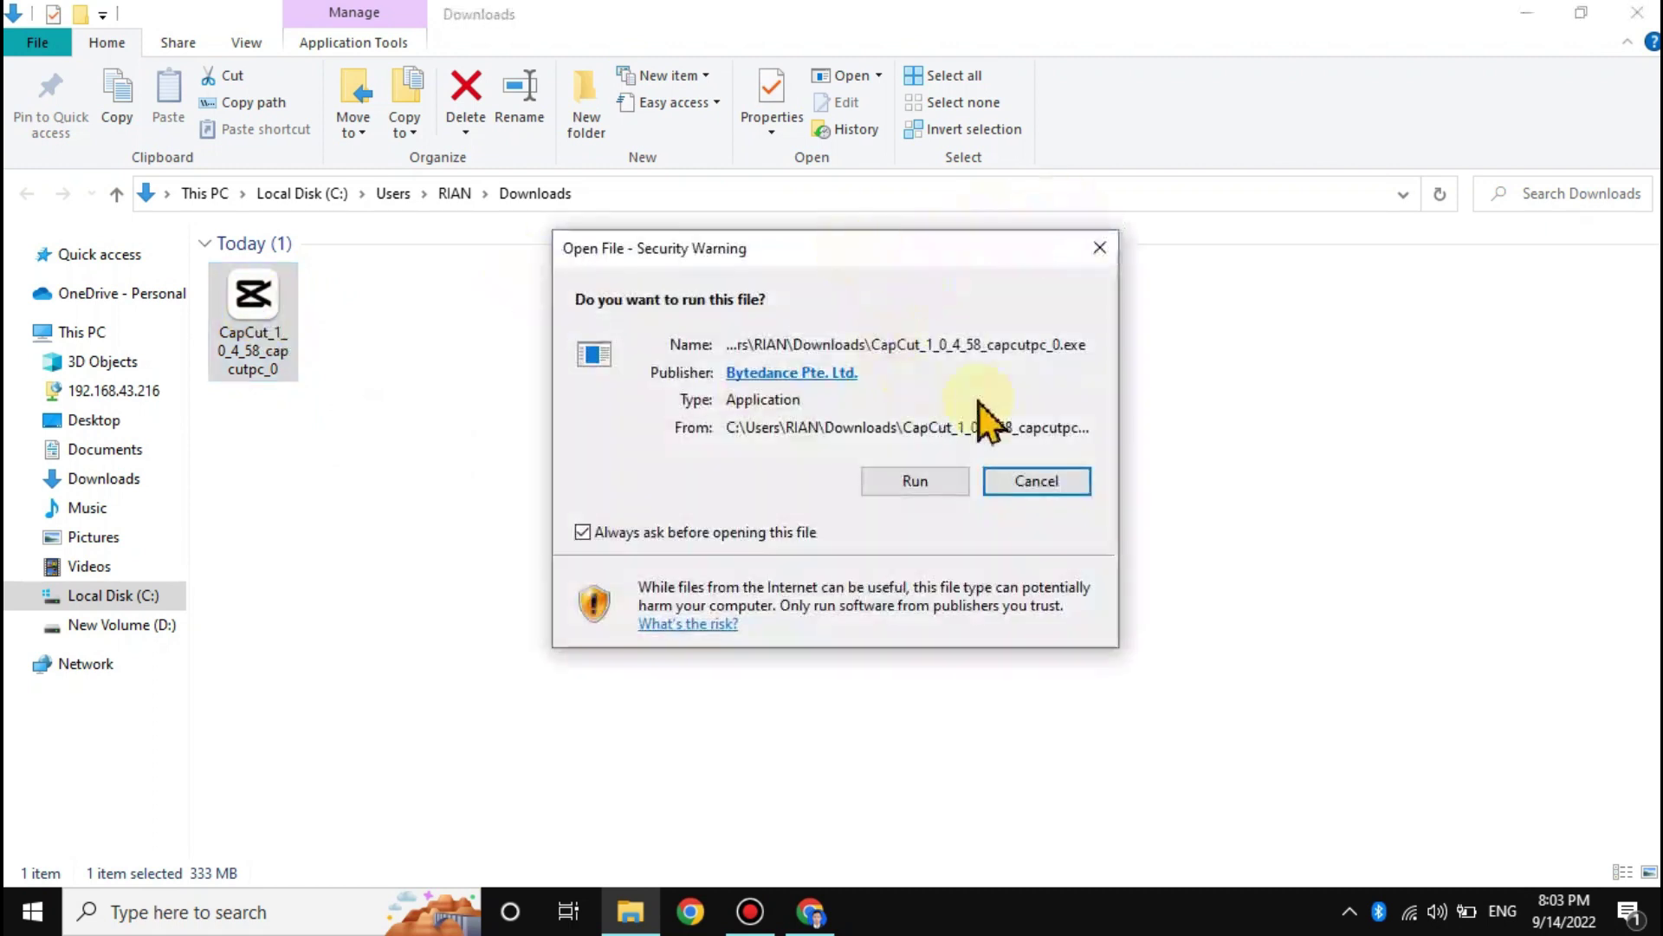
{"action": "left_click", "coordinate": [912, 481]}
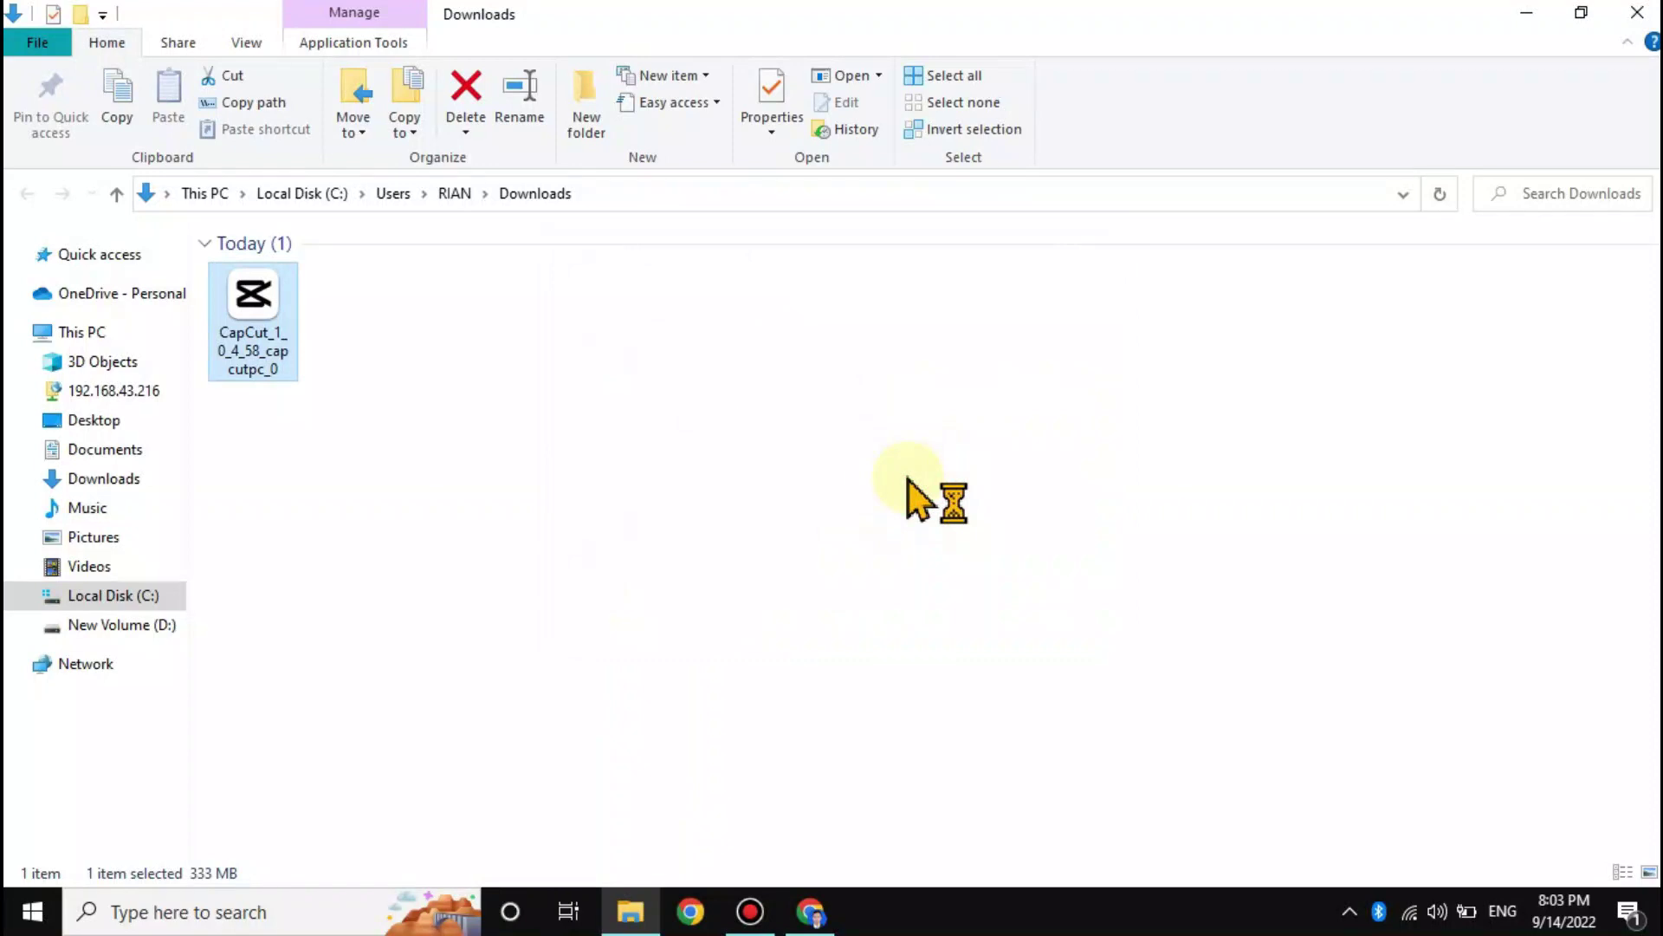
- Minimize the folder and browser windows, agree to the CapCut license and privacy terms, and install CapCut
{"action": "left_click", "coordinate": [1527, 11]}
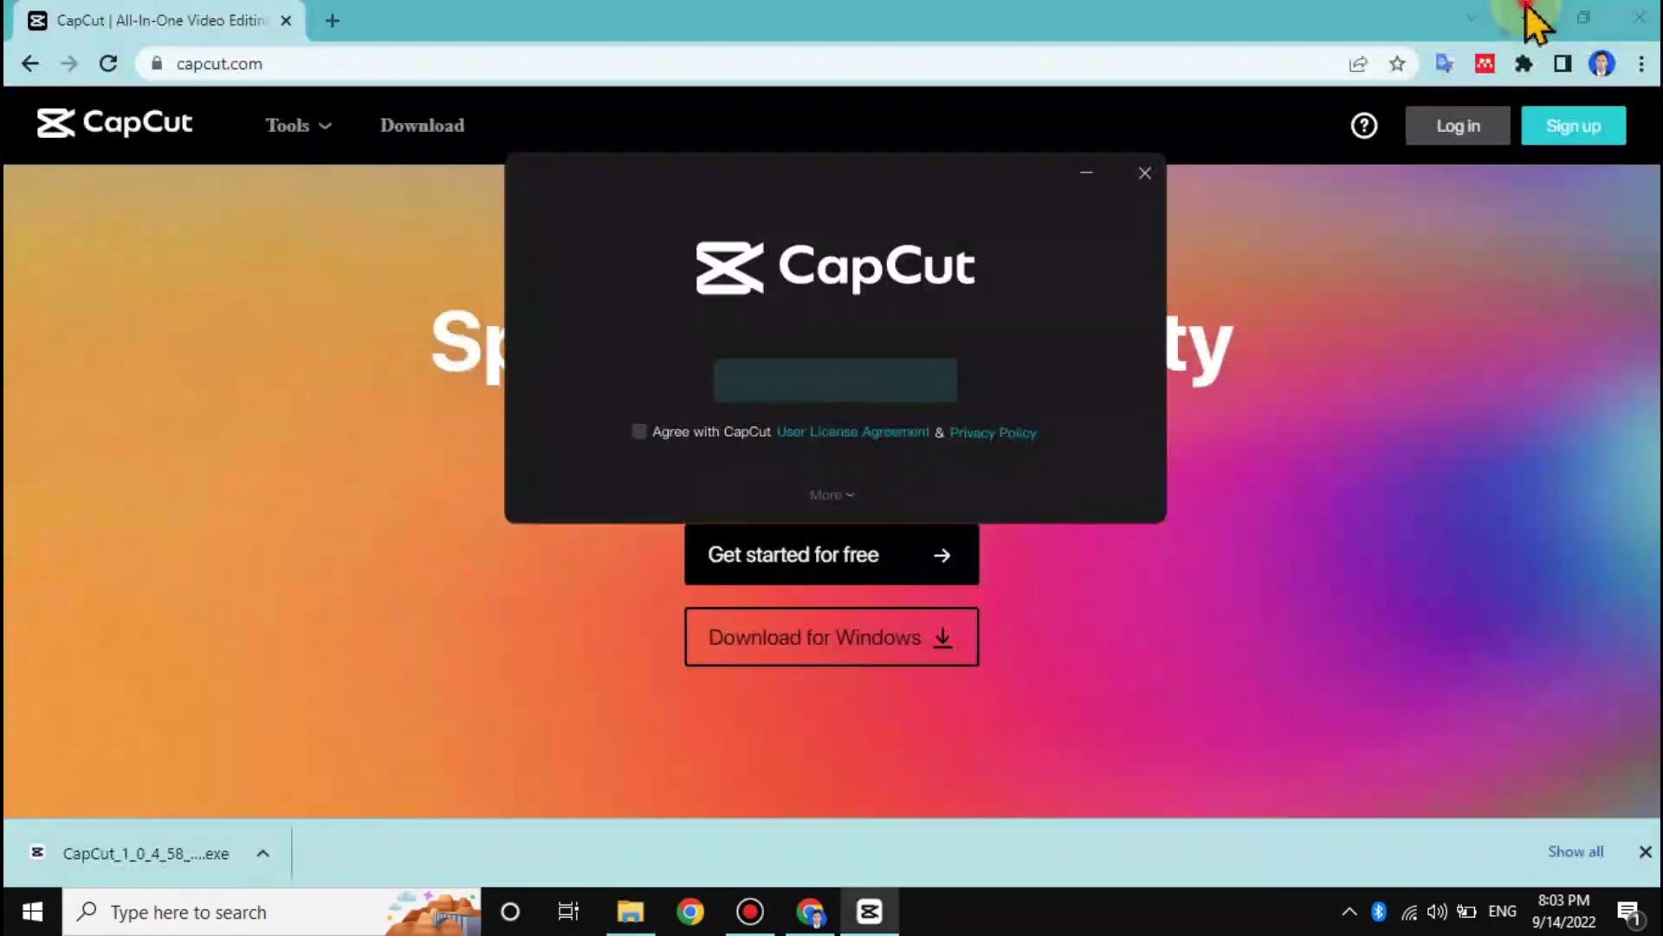
{"action": "left_click", "coordinate": [1530, 12]}
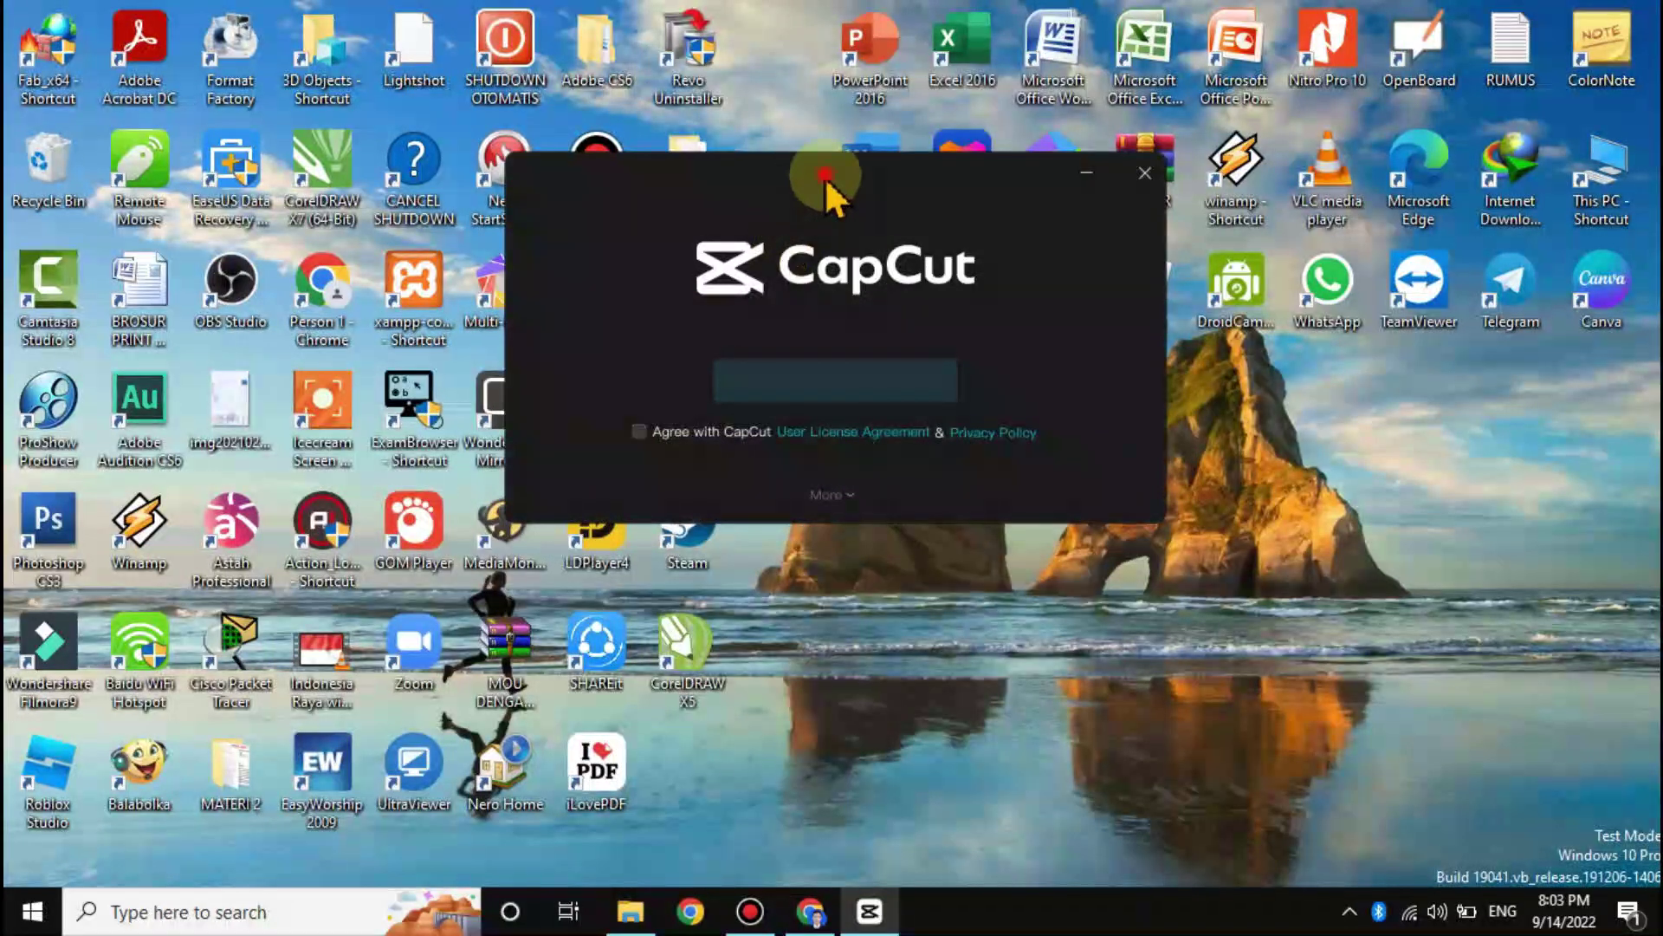
{"action": "left_click_drag", "start_coordinate": [825, 184], "coordinate": [833, 239]}
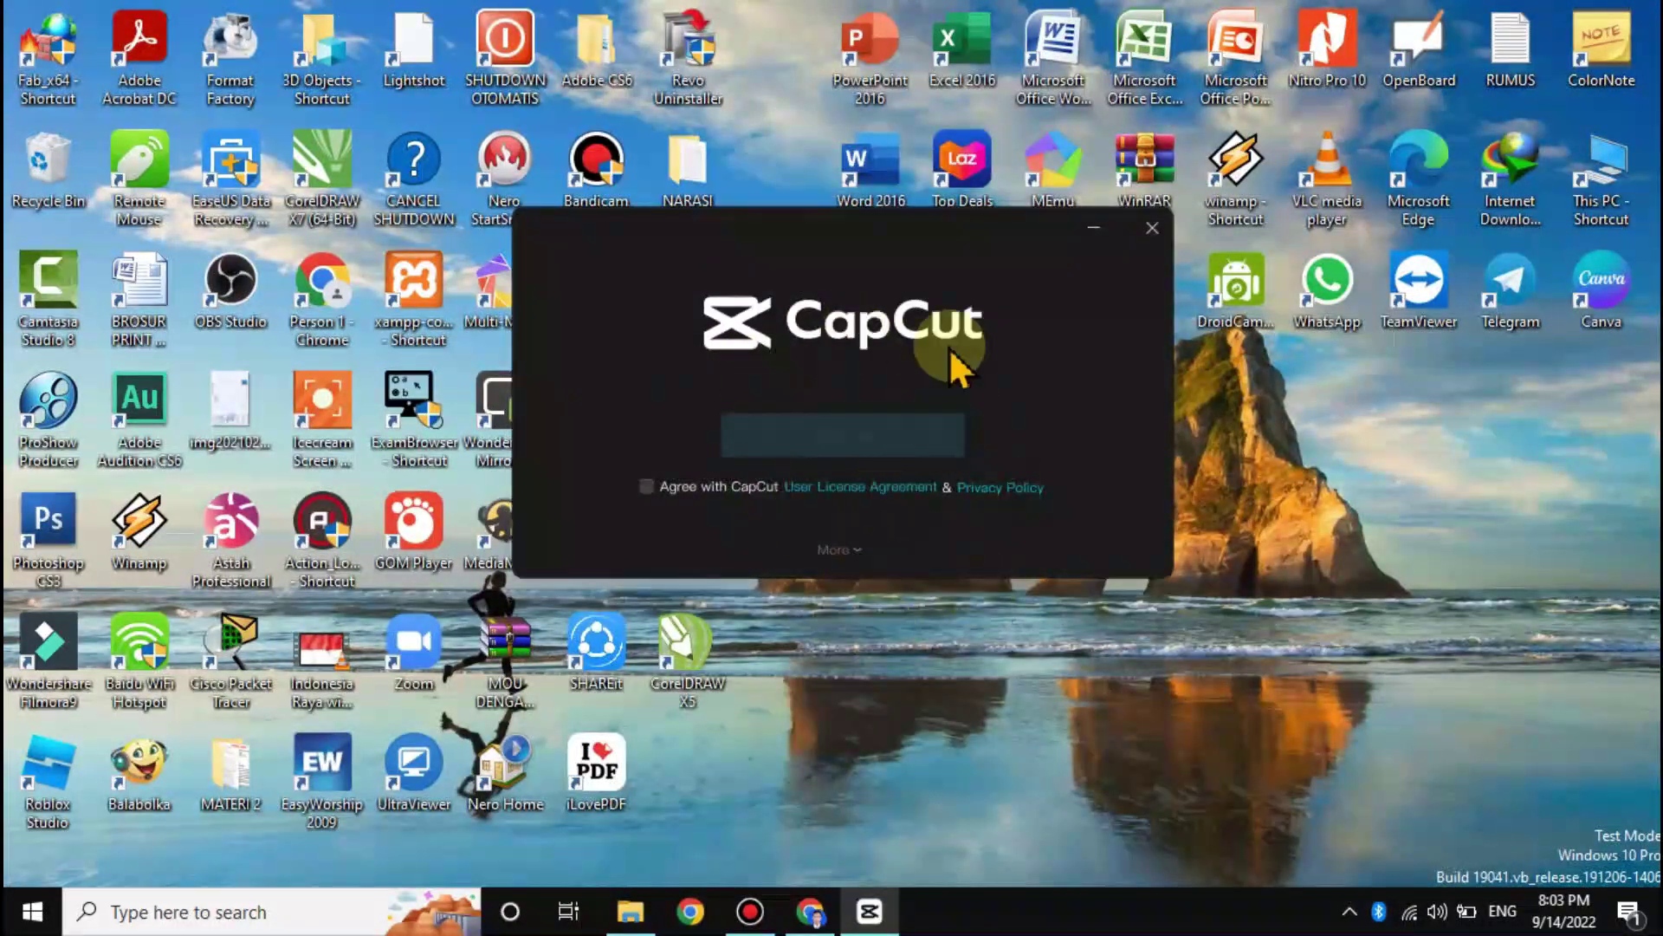
{"action": "left_click", "coordinate": [646, 485]}
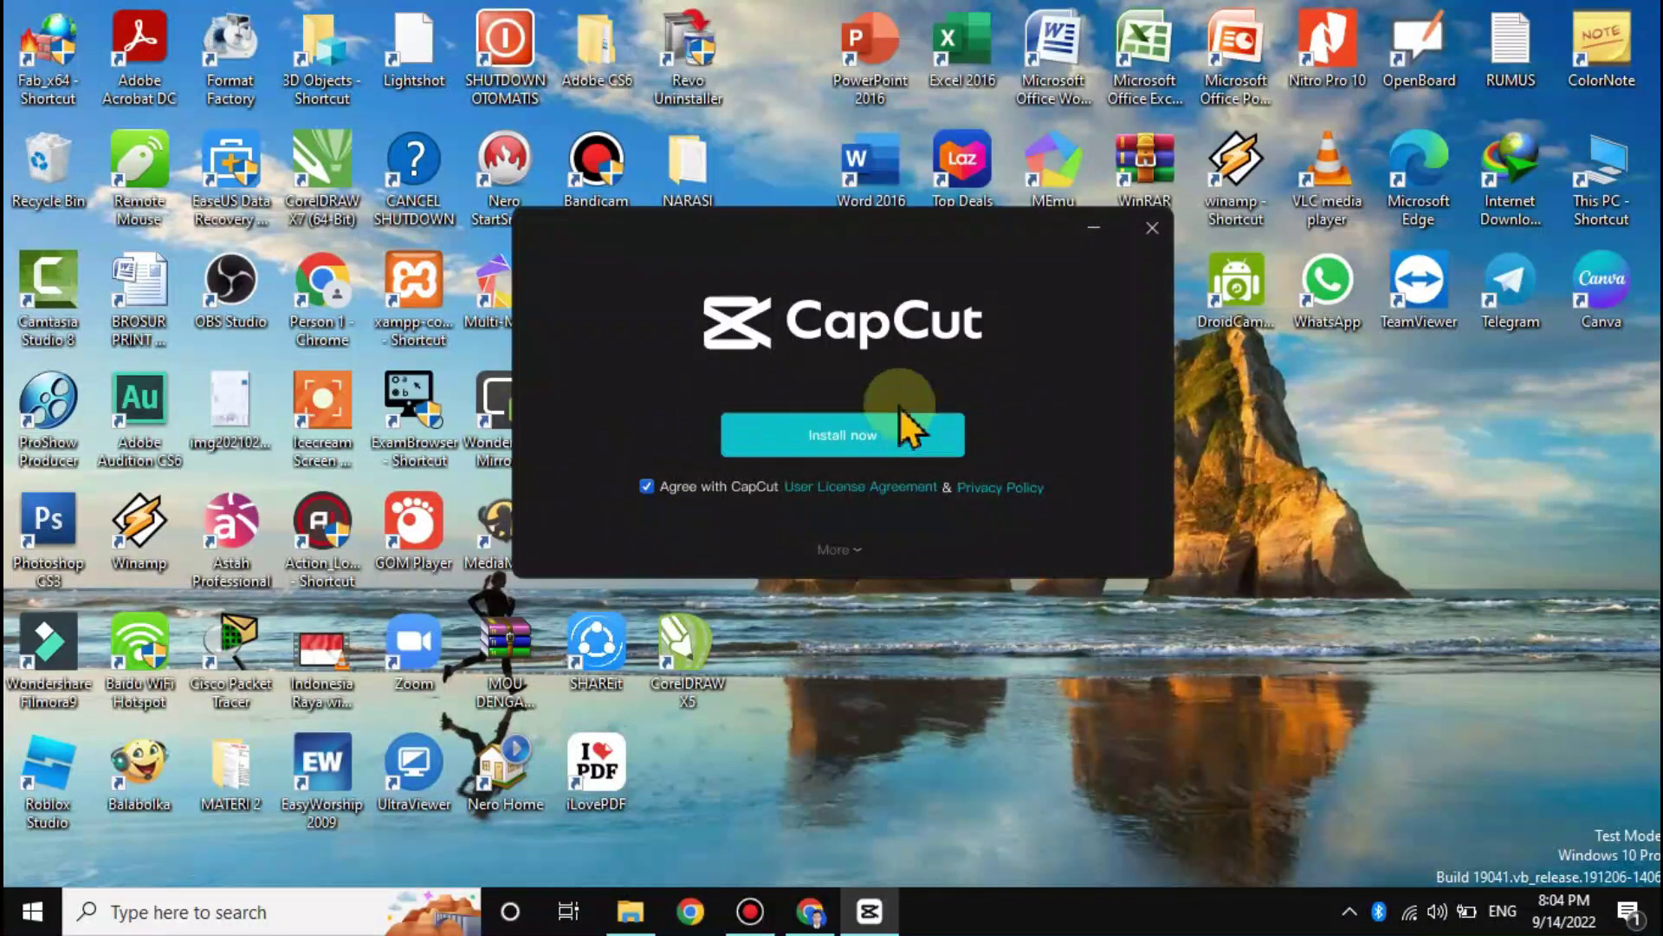
{"action": "left_click", "coordinate": [860, 435]}
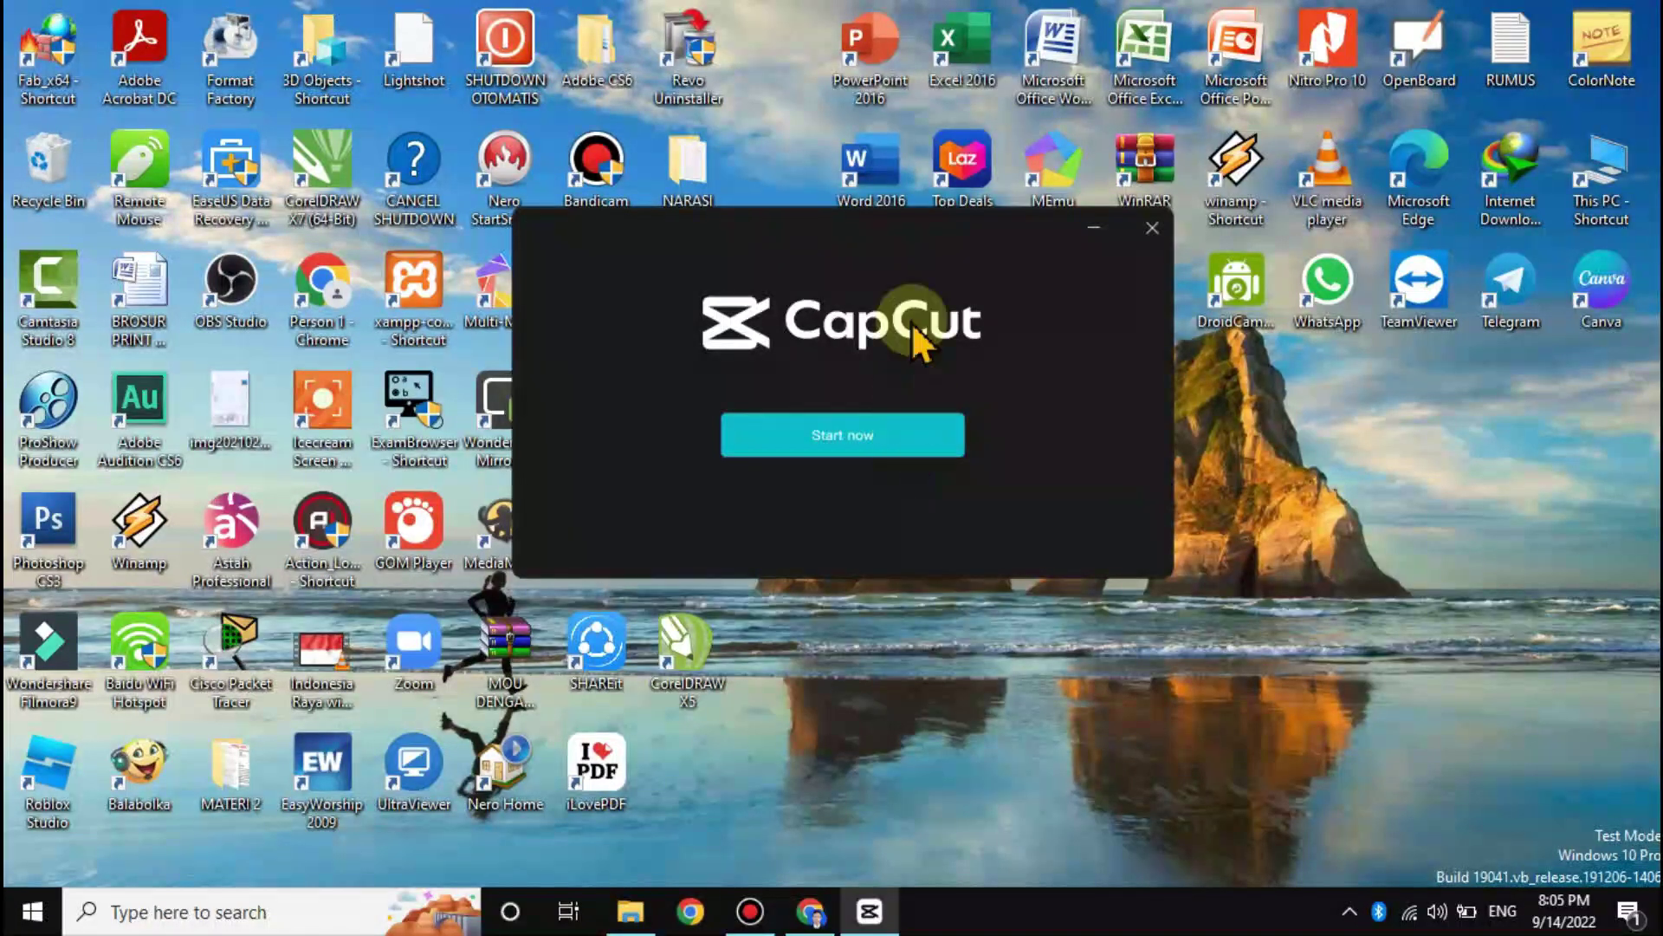
- Launch the installed CapCut, confirm the environment test, and start a new project
{"action": "left_click", "coordinate": [858, 435]}
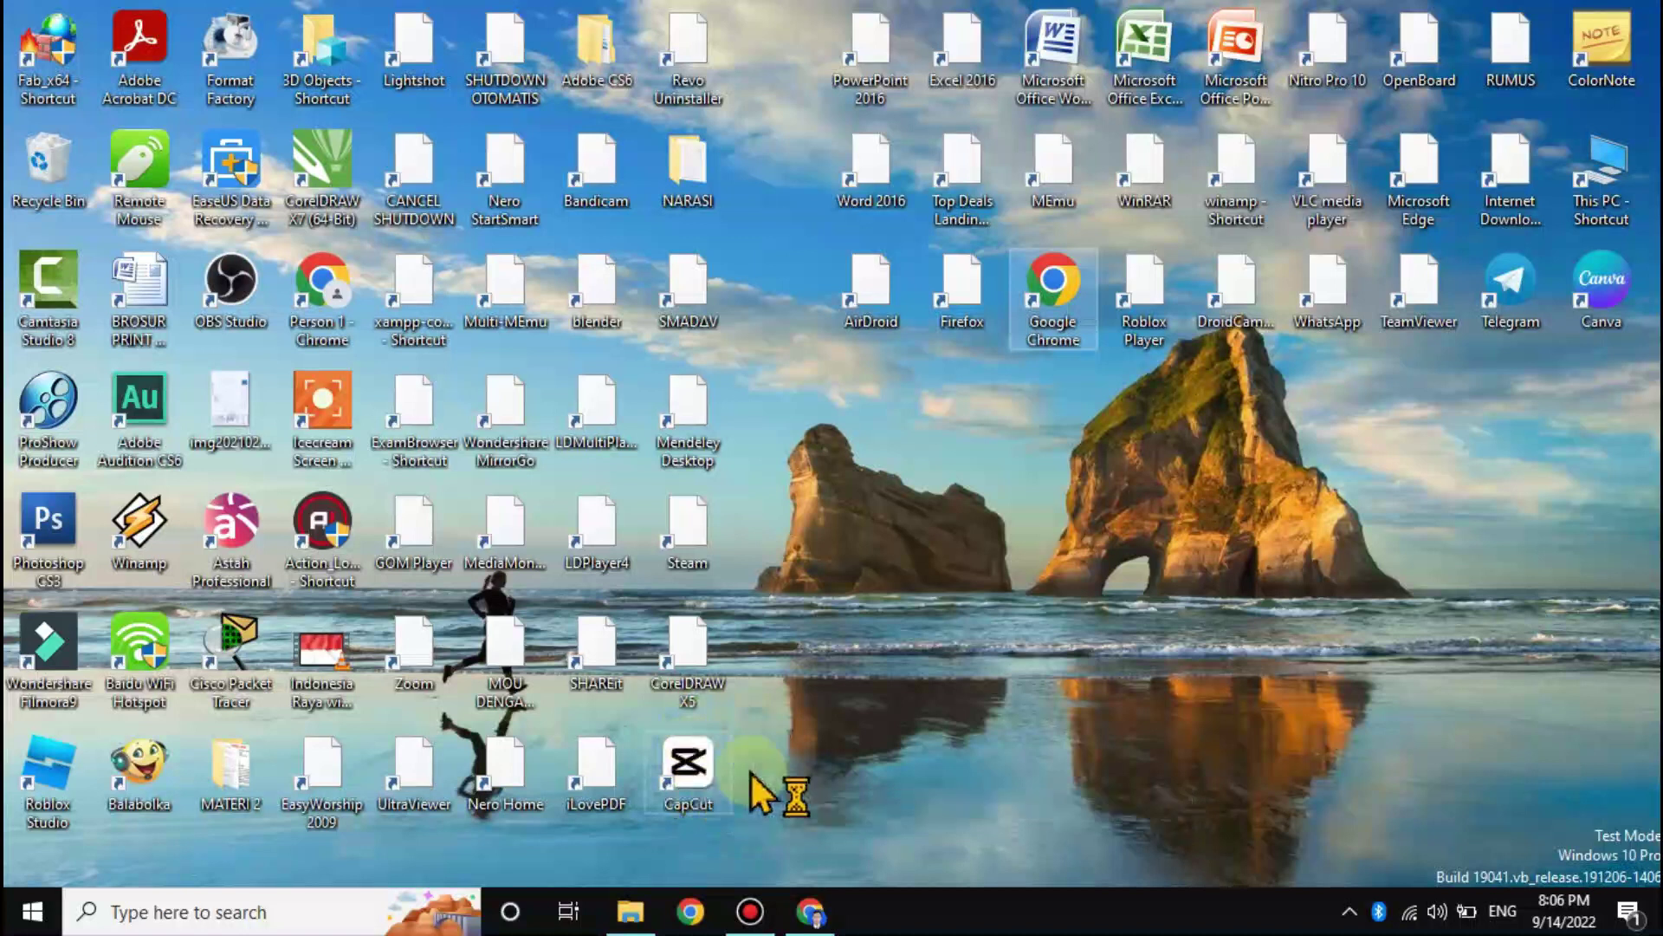
{"action": "double_click", "coordinate": [709, 768]}
{"action": "left_click", "coordinate": [777, 585]}
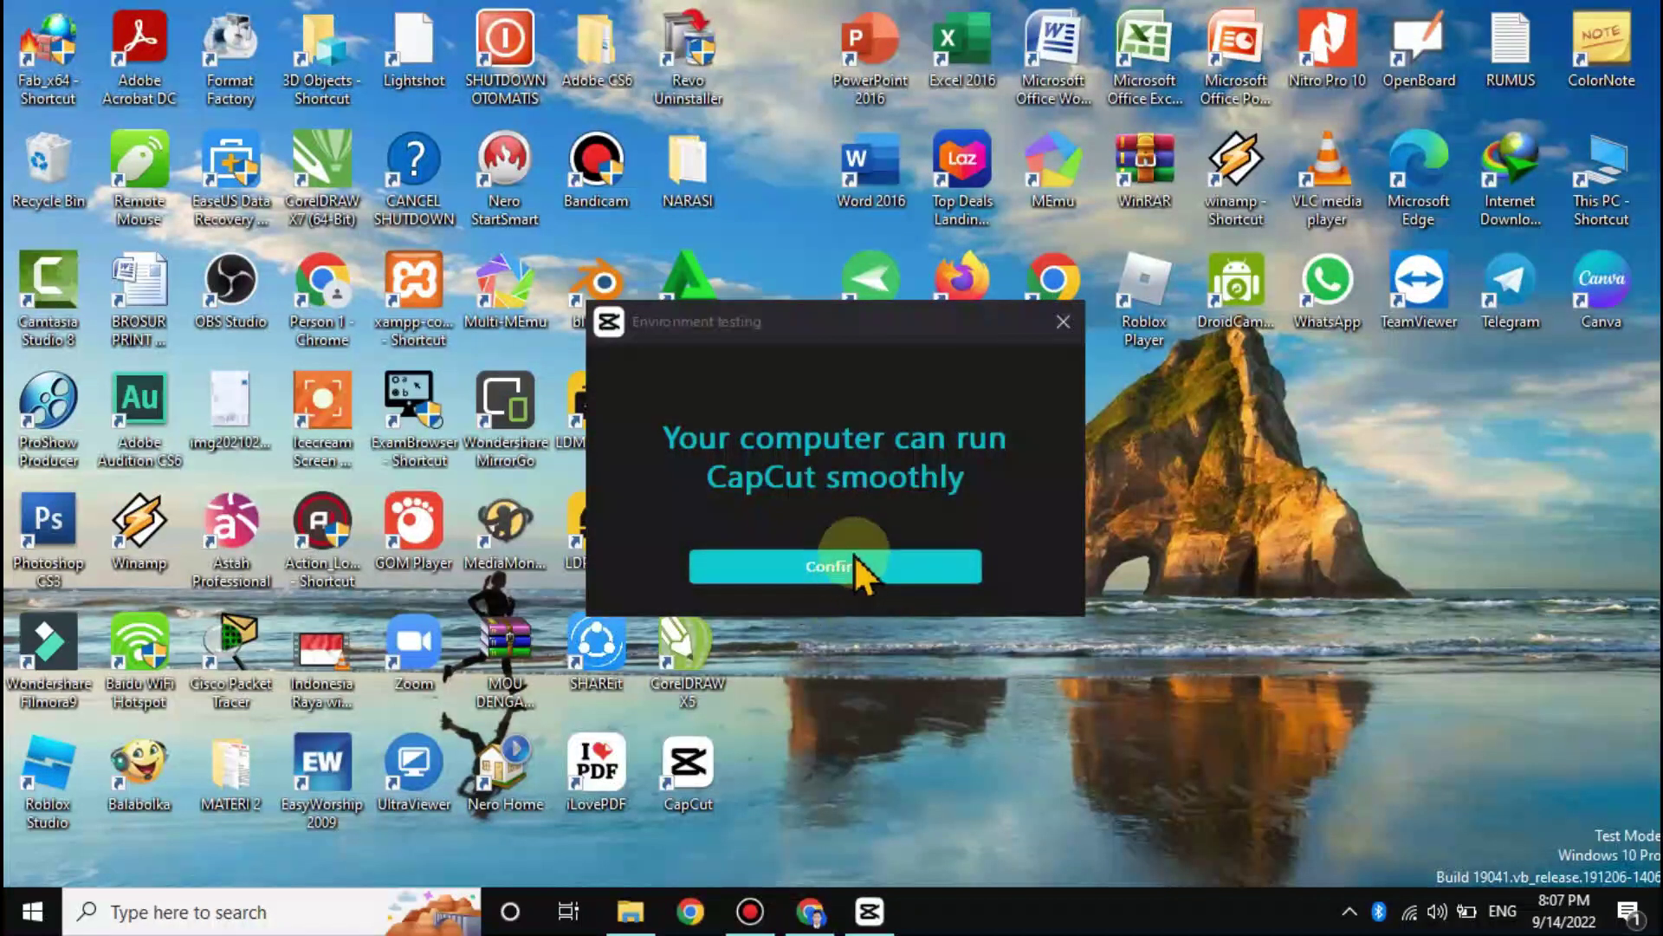
{"action": "left_click", "coordinate": [854, 567]}
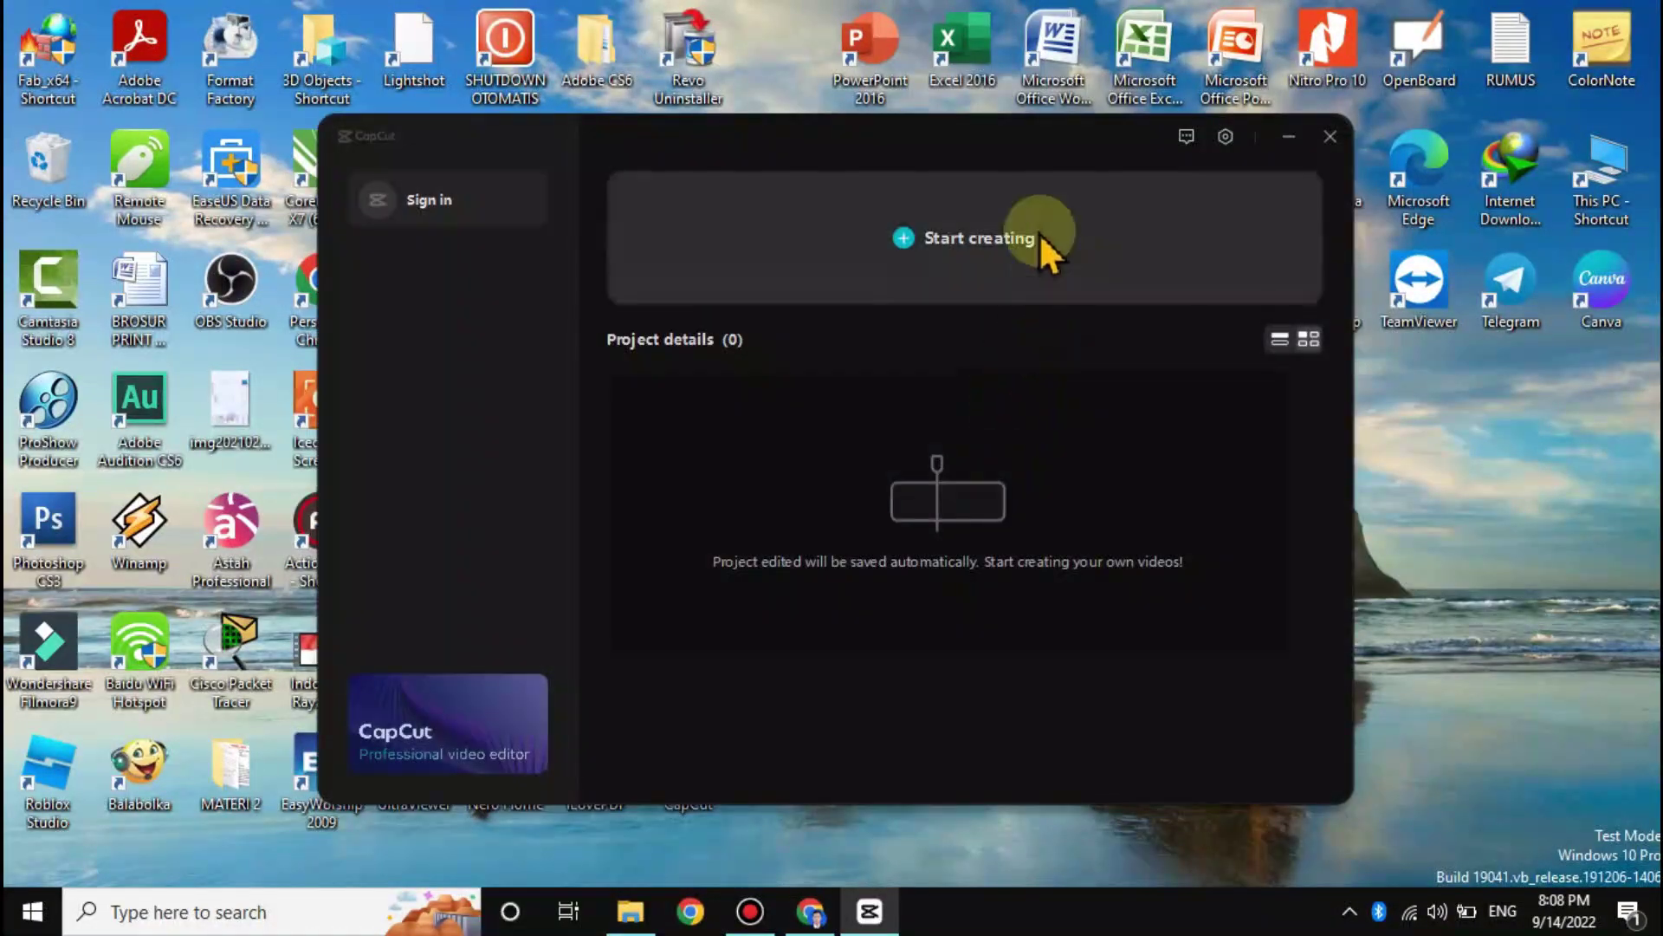
{"action": "left_click", "coordinate": [998, 256]}
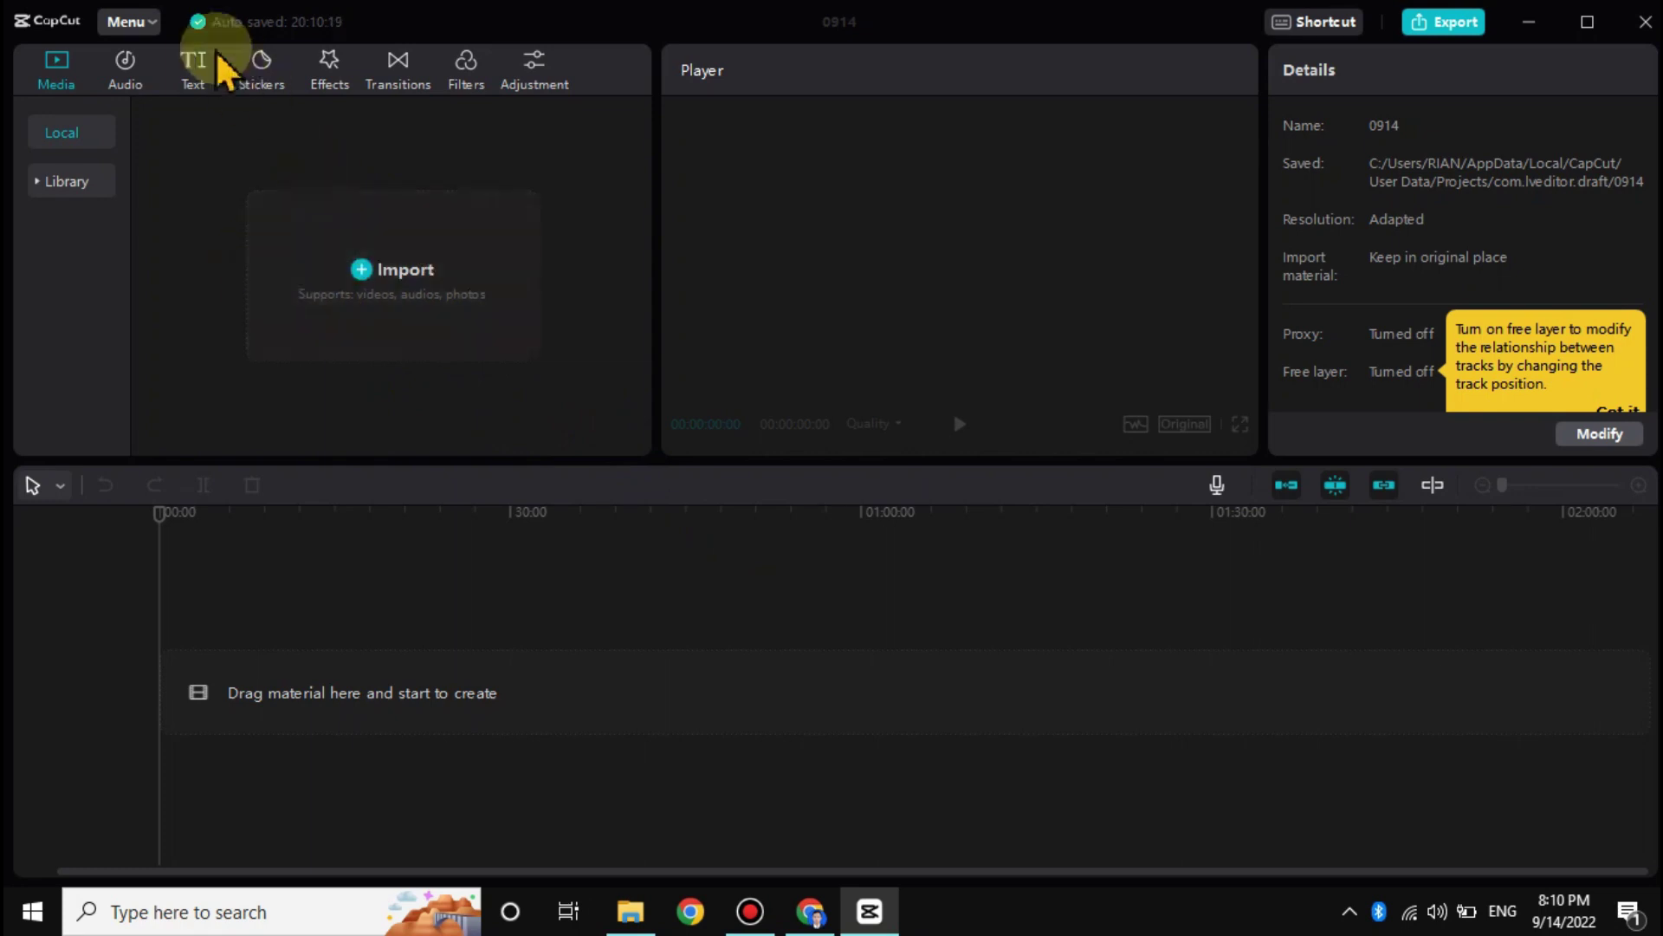
- Look through the Audio, Text, Stickers, Effects, Transitions, Filters and Adjustment libraries, returning to the text and audio options
{"action": "left_click", "coordinate": [126, 68]}
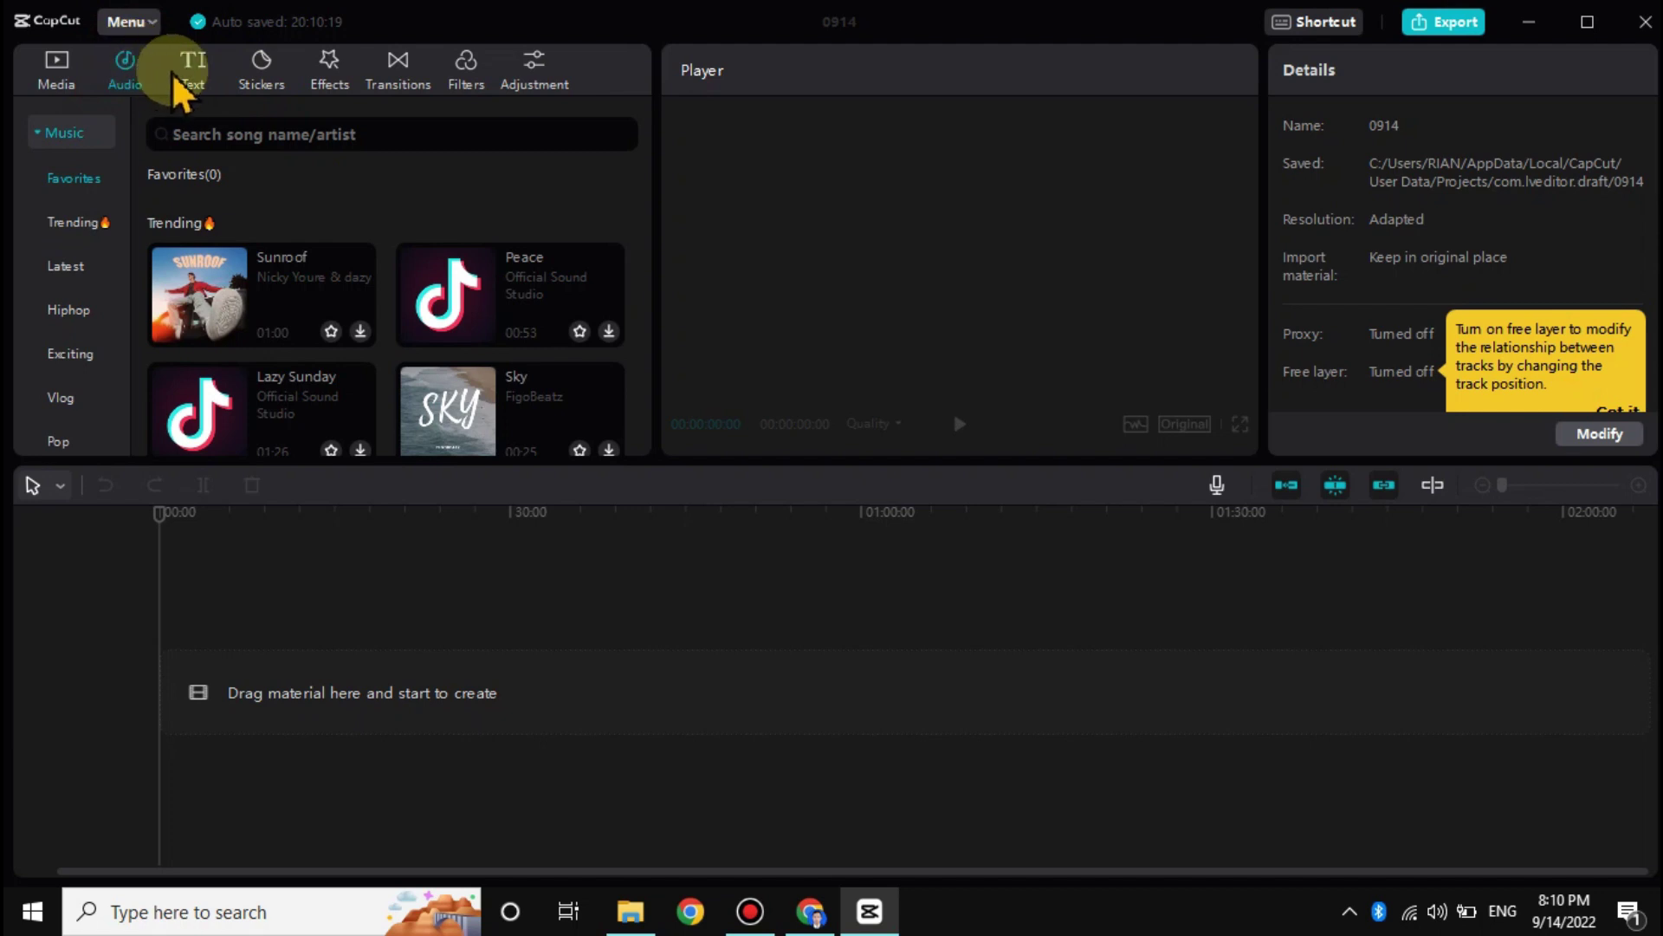
{"action": "left_click", "coordinate": [192, 87]}
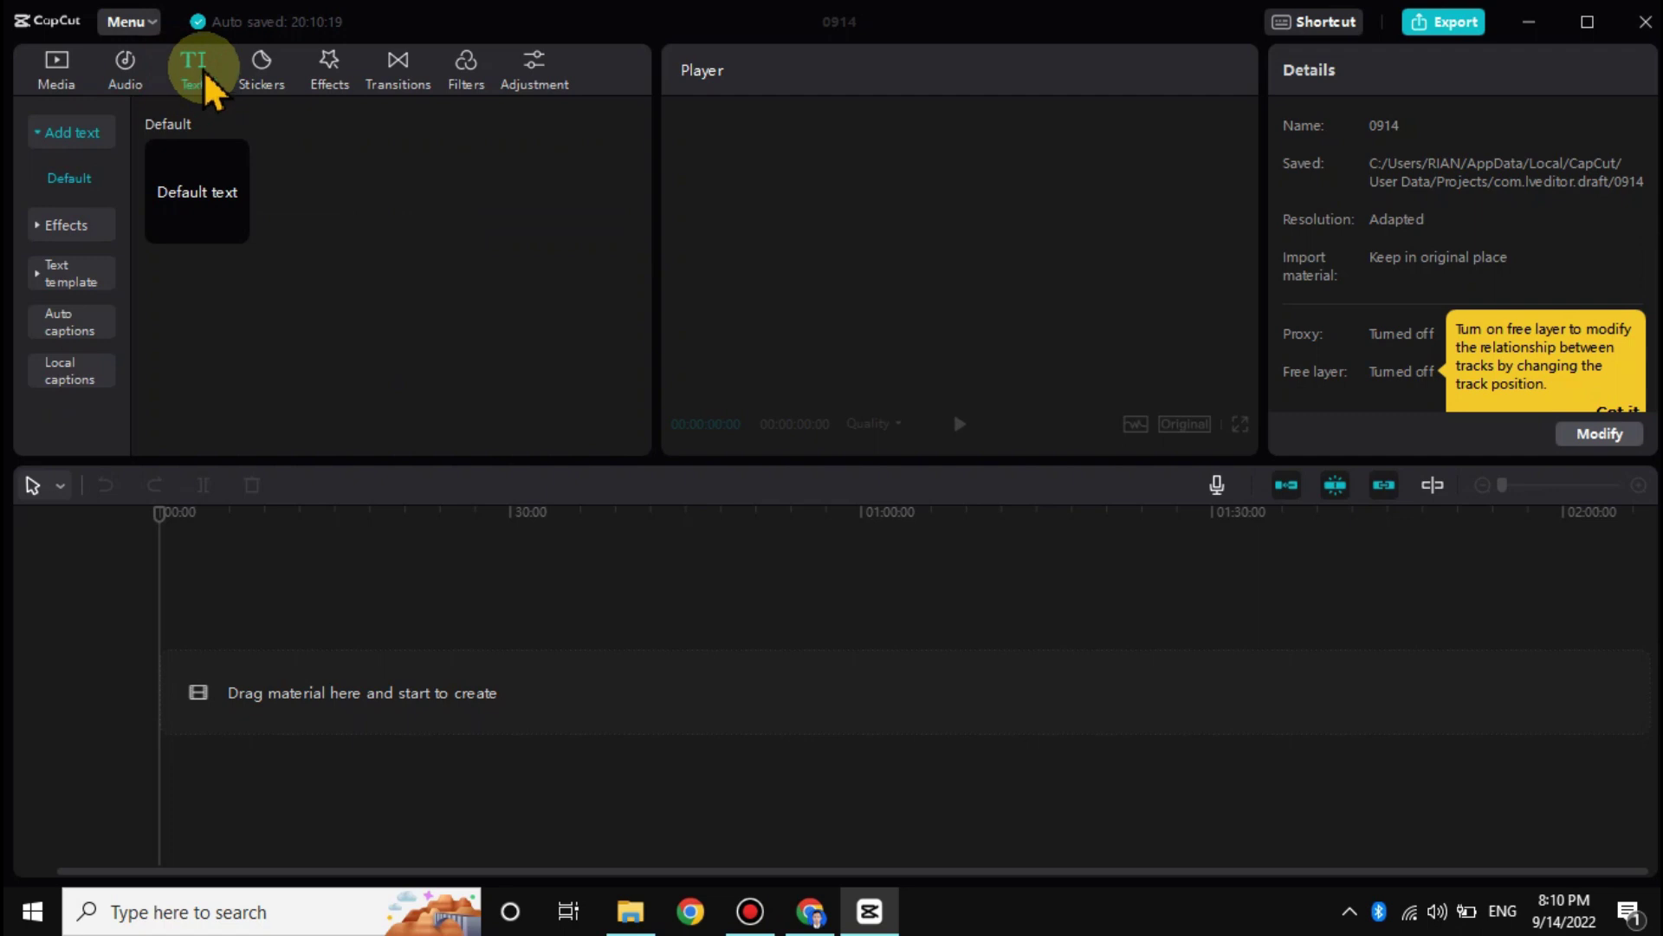
{"action": "left_click", "coordinate": [264, 76]}
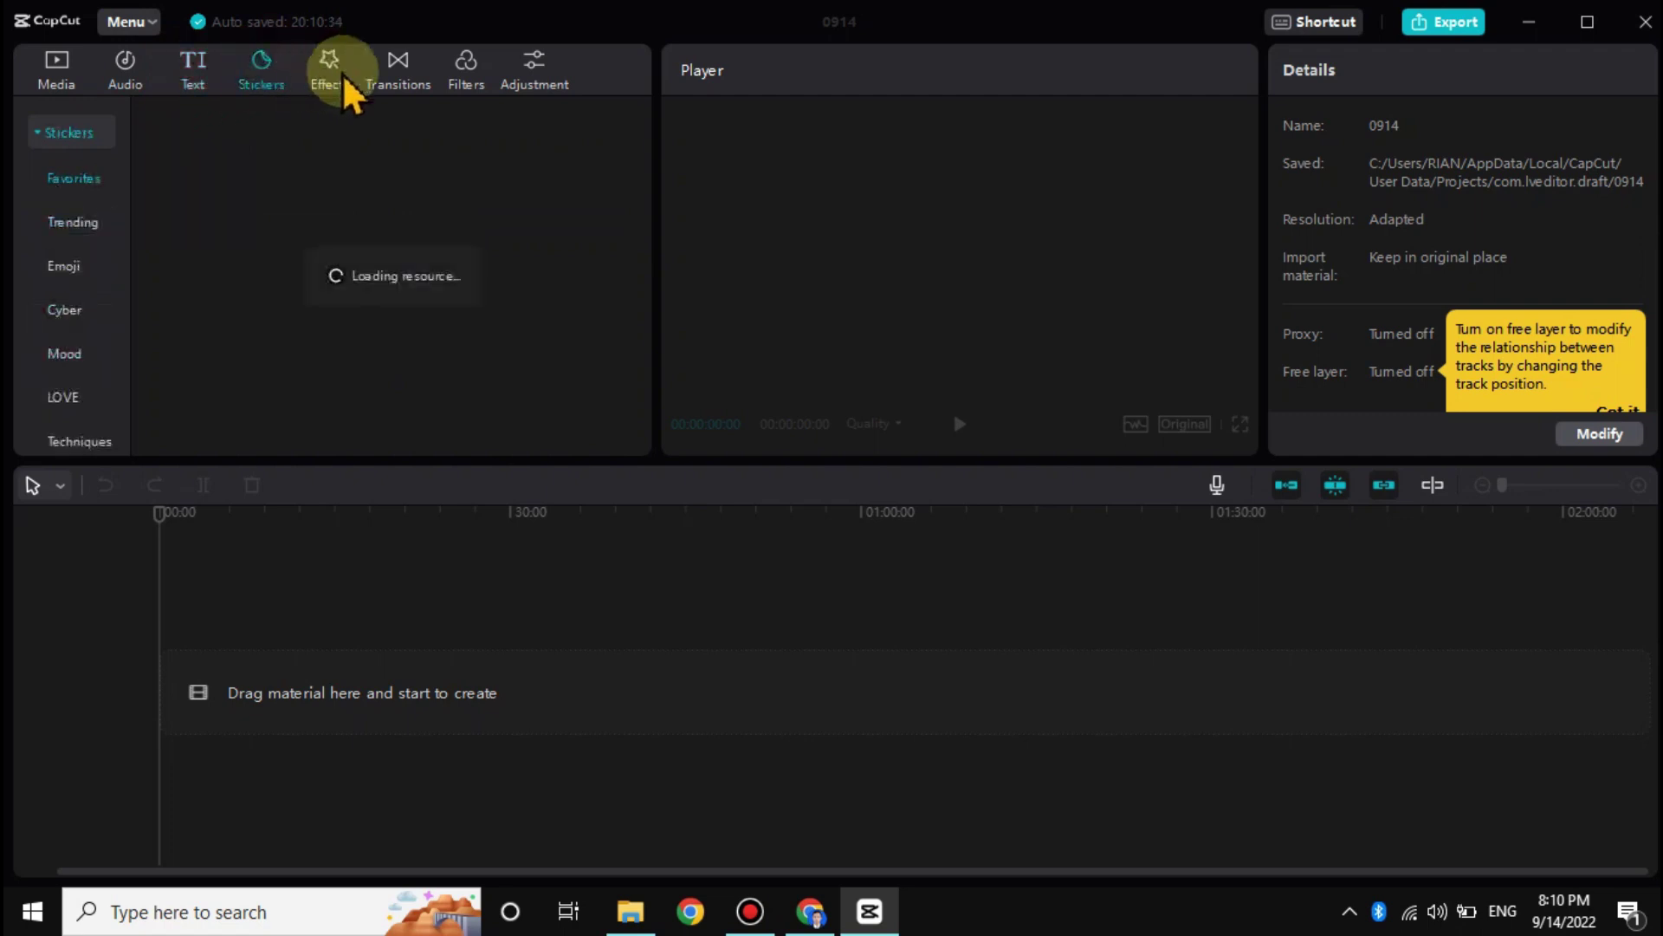
{"action": "left_click", "coordinate": [332, 69]}
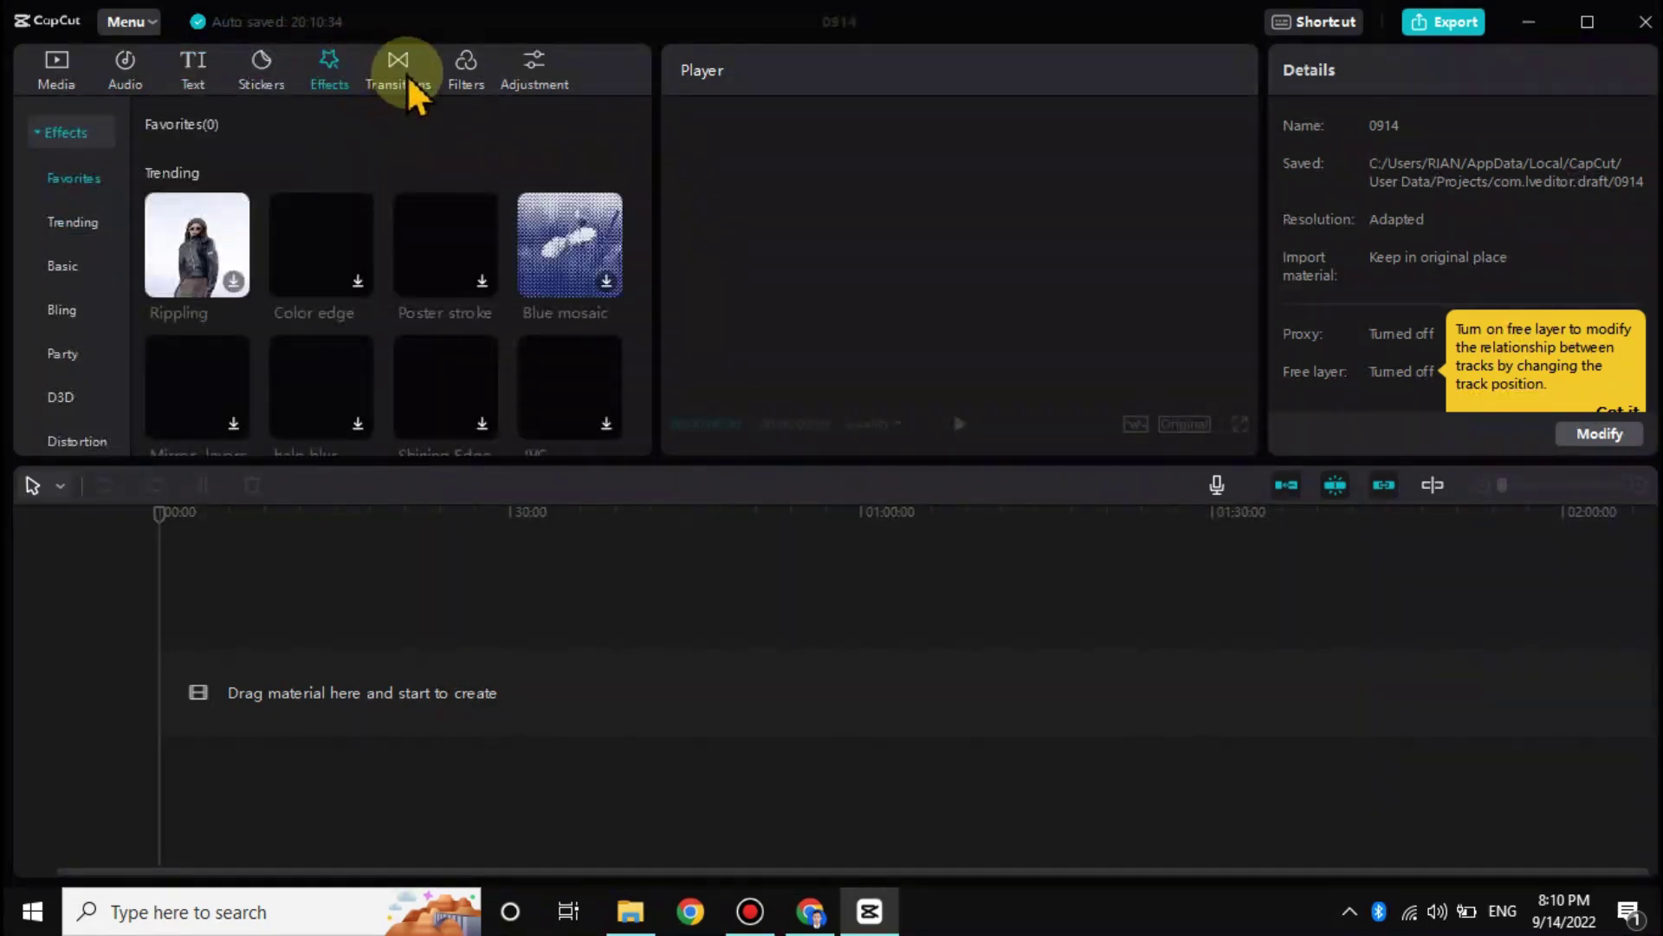
{"action": "left_click", "coordinate": [400, 74]}
{"action": "left_click", "coordinate": [465, 76]}
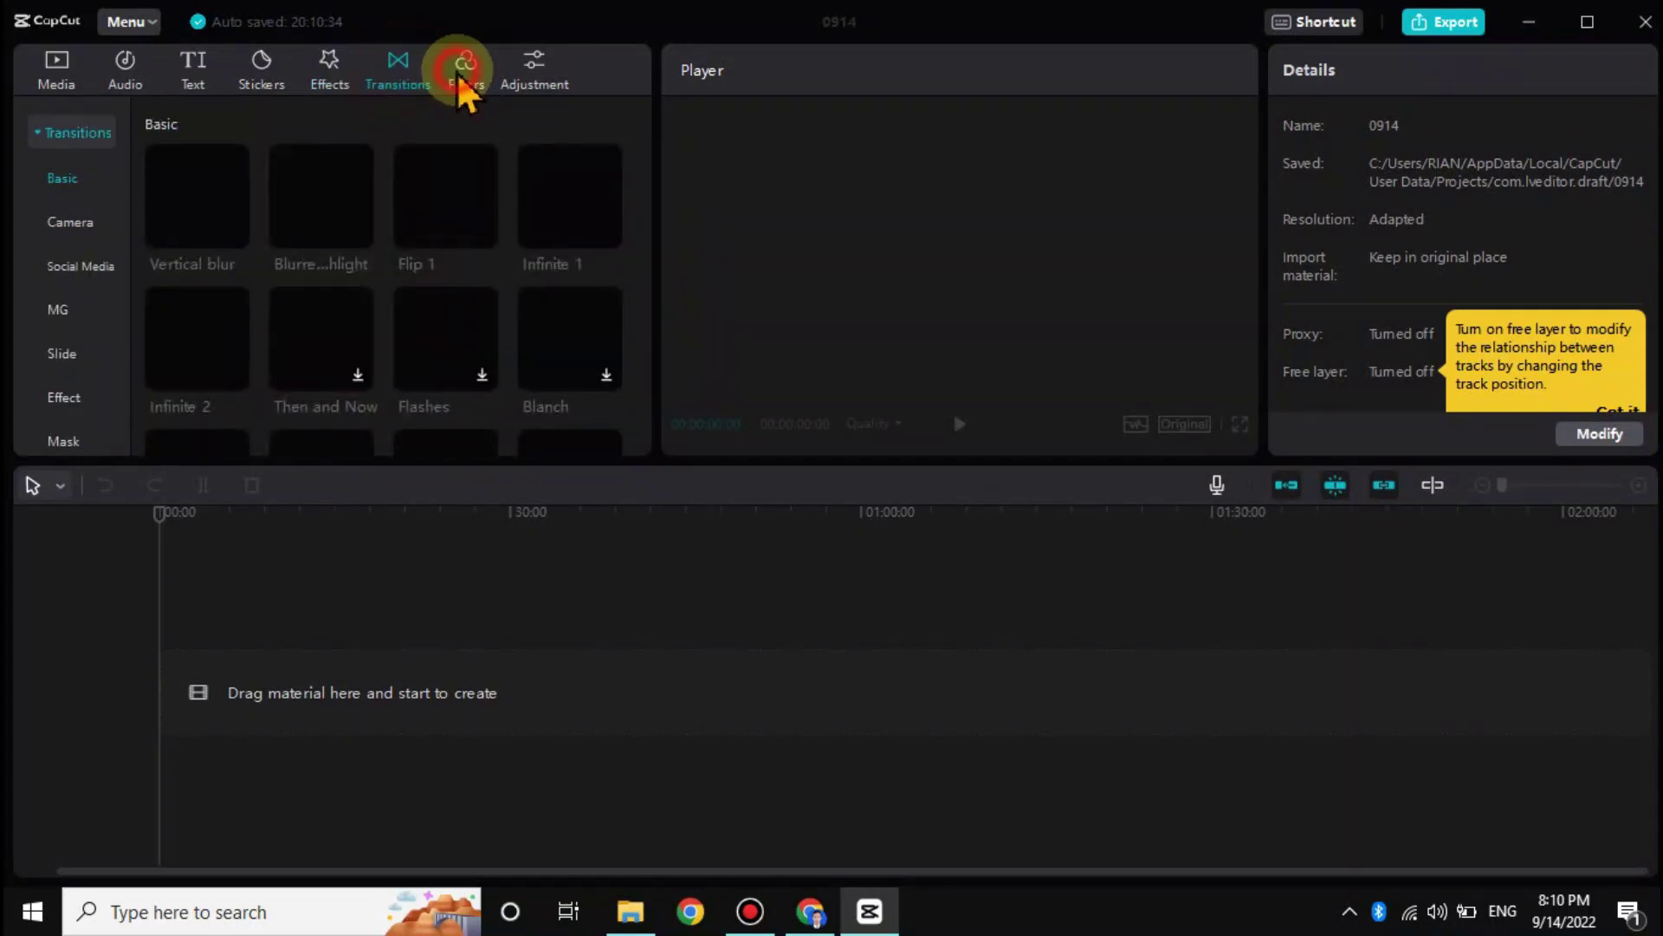
{"action": "left_click", "coordinate": [552, 87]}
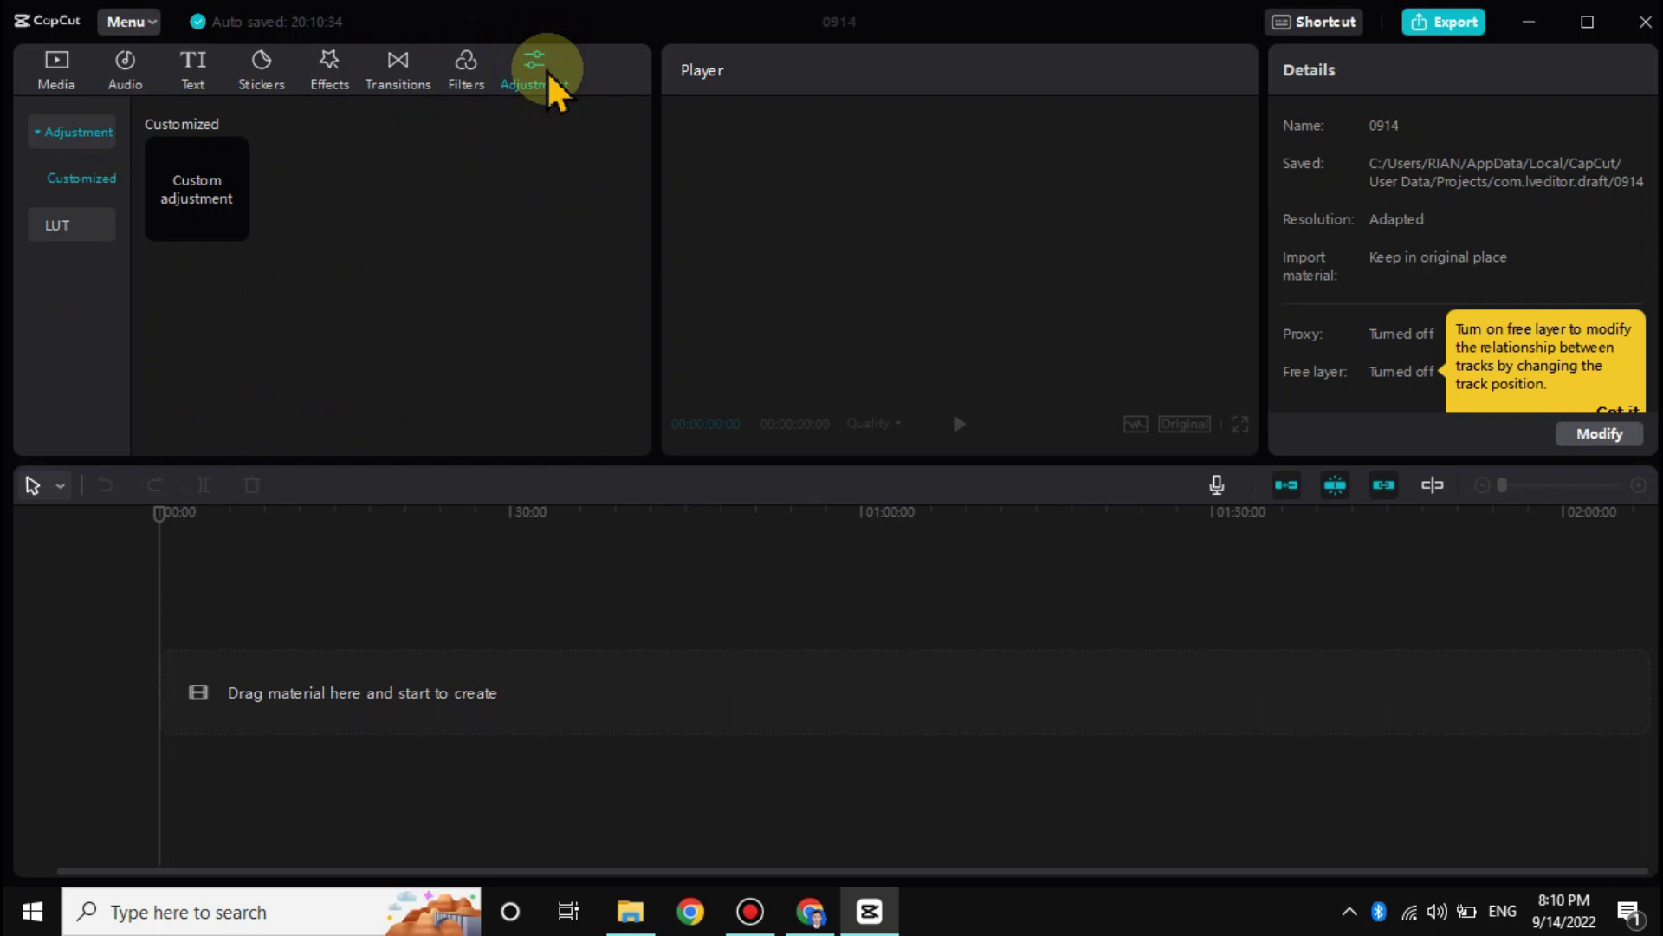
{"action": "left_click", "coordinate": [193, 69]}
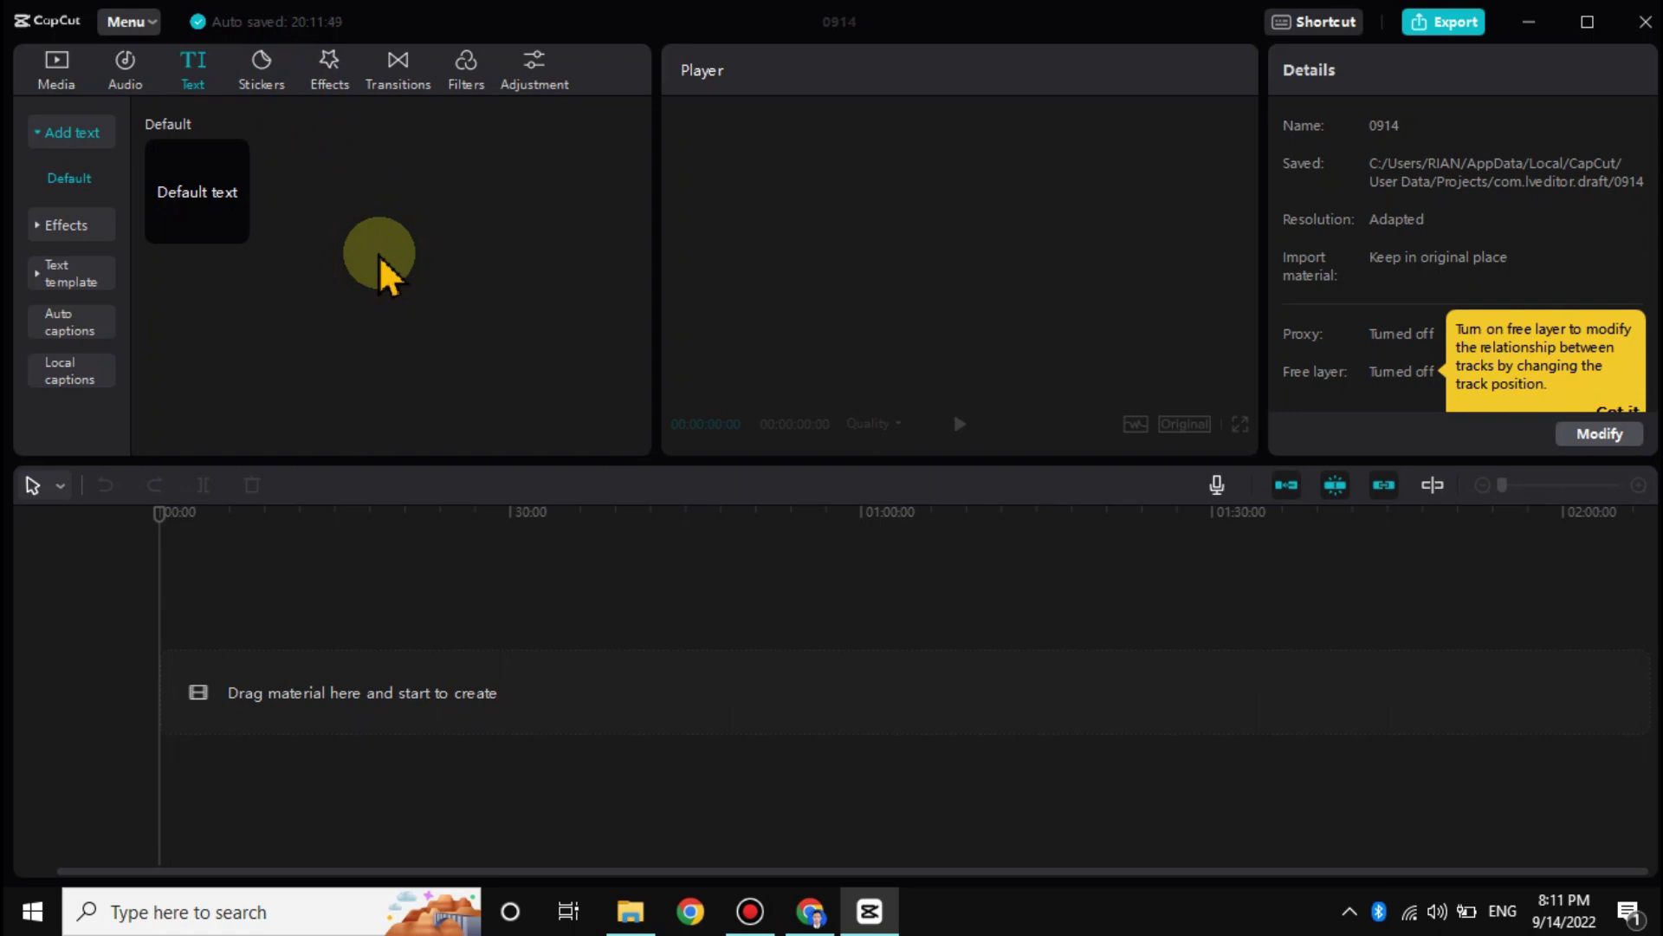
{"action": "left_click", "coordinate": [381, 260]}
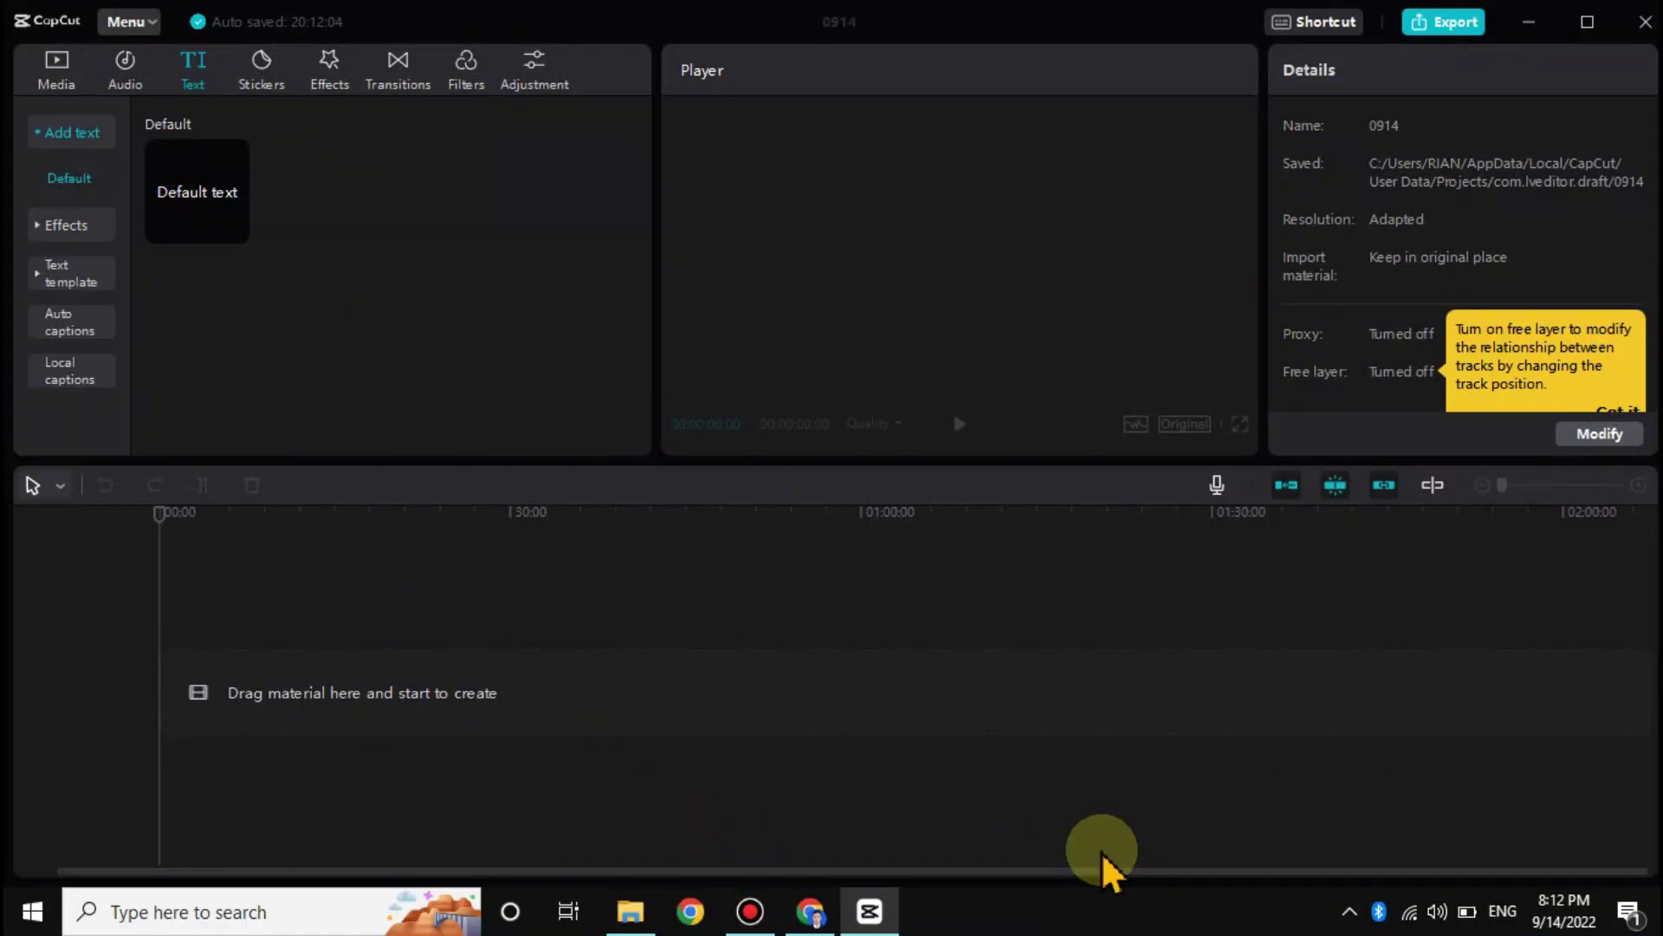
{"action": "left_click", "coordinate": [127, 54]}
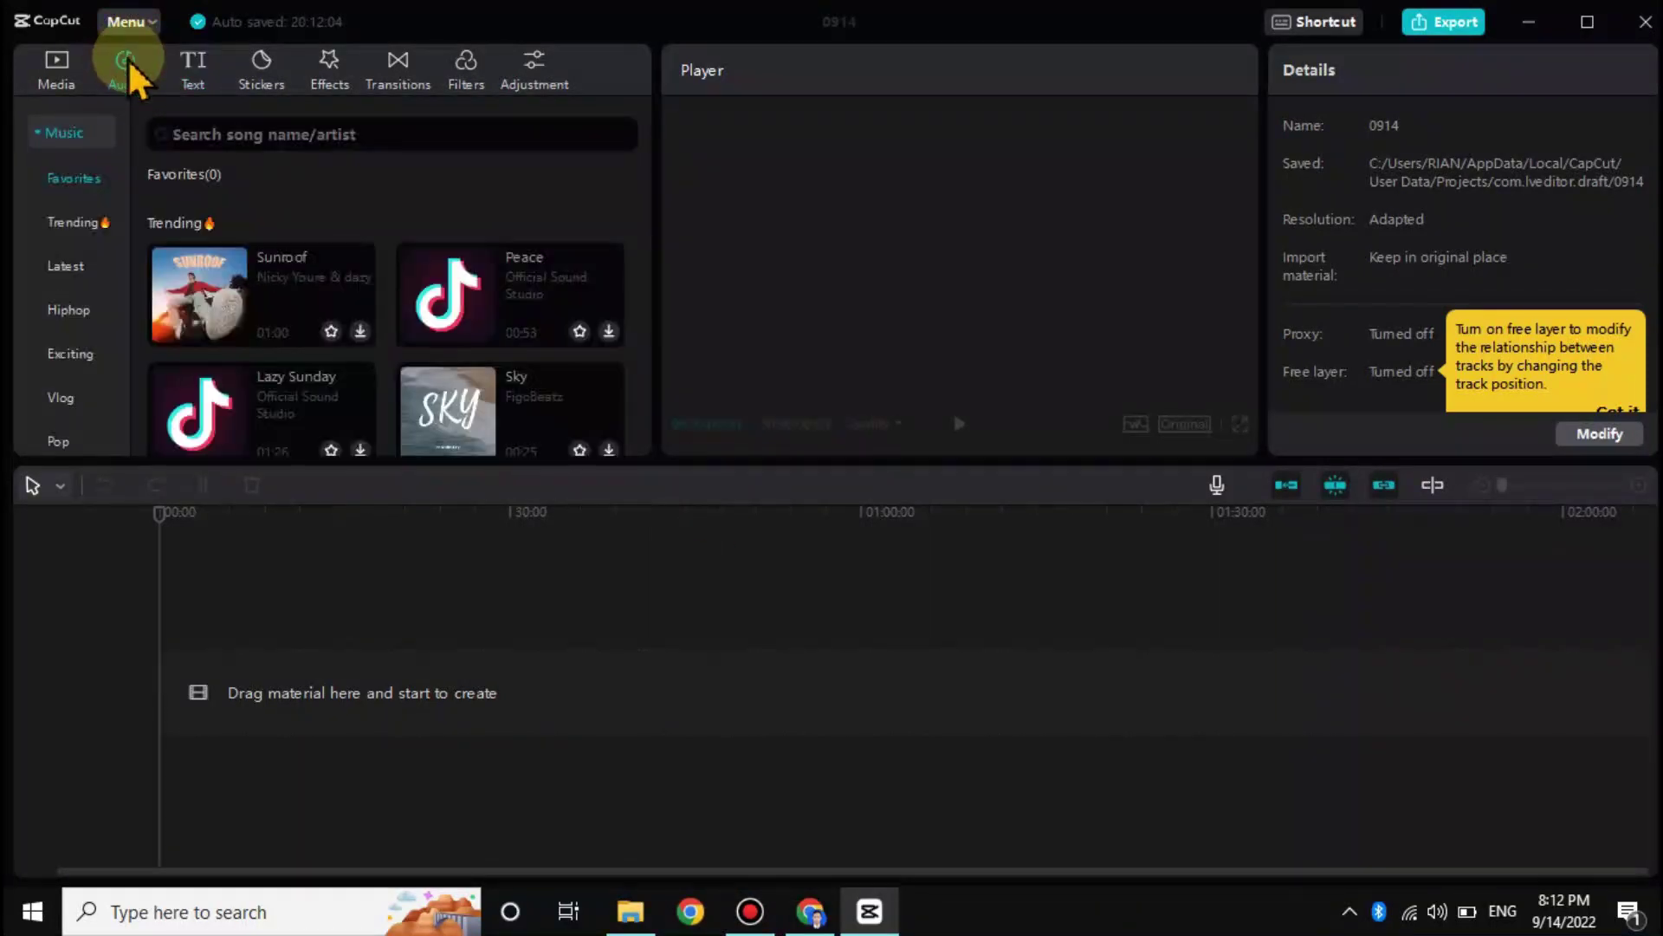
- Import the video WORKSHOP PENGUTAN PEMBELAJARAN DARING from the DOKUMENTASI WORKSHOP folder in Videos and place it at the start of the timeline
{"action": "left_click", "coordinate": [68, 57]}
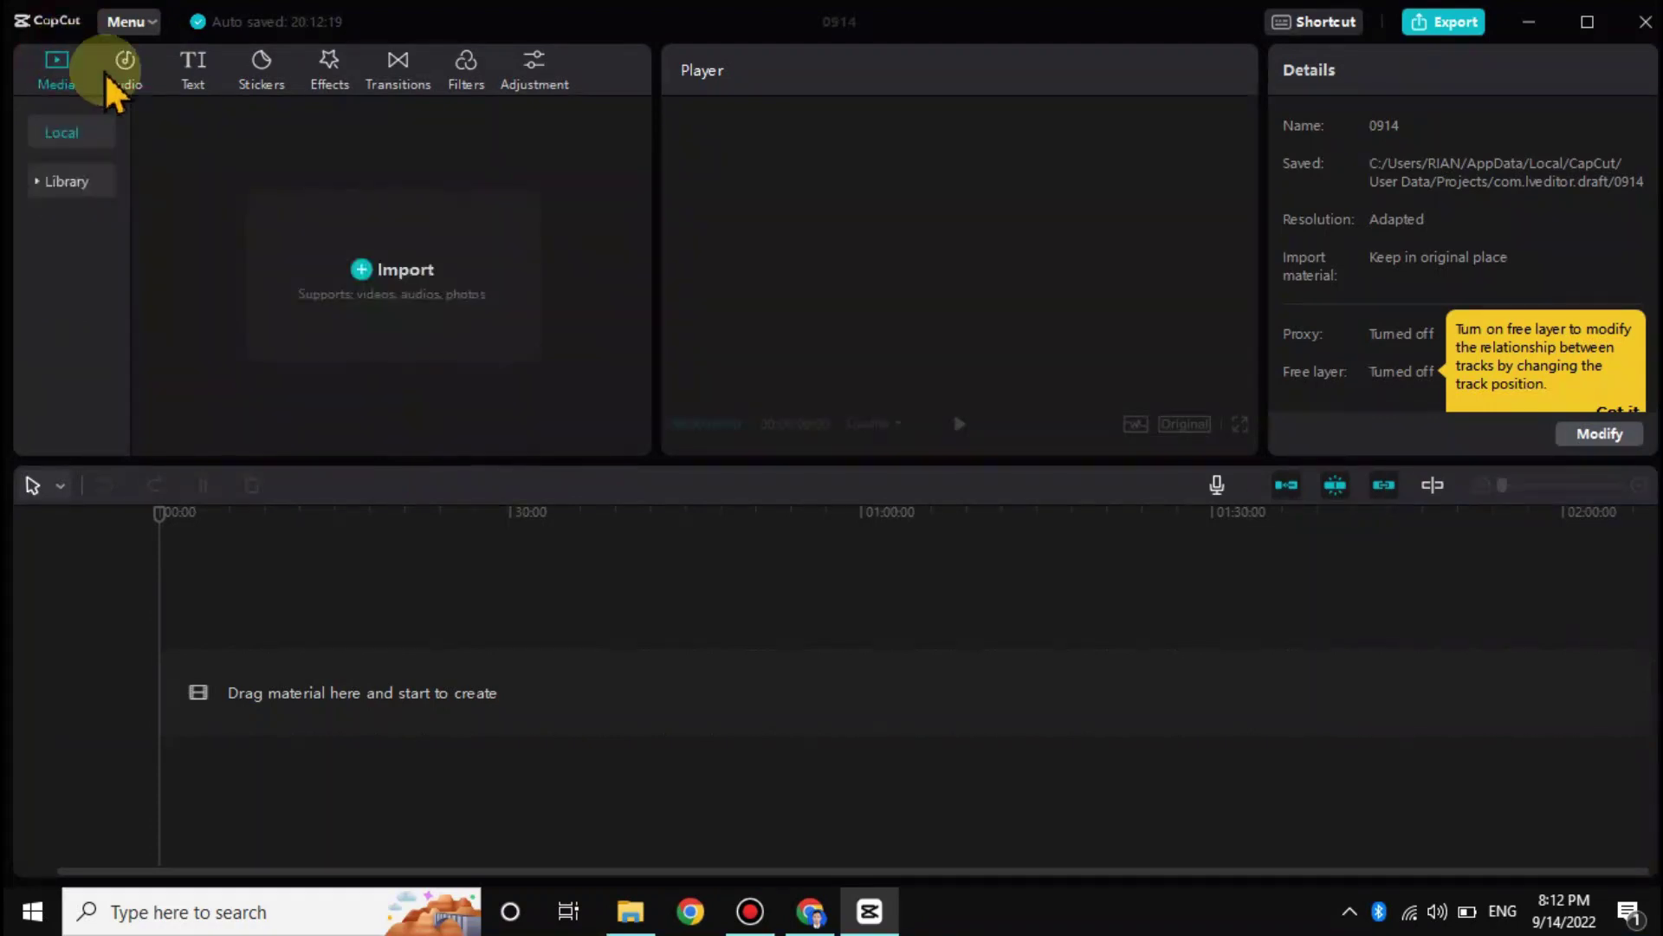
{"action": "left_click", "coordinate": [368, 276]}
{"action": "left_click", "coordinate": [444, 215]}
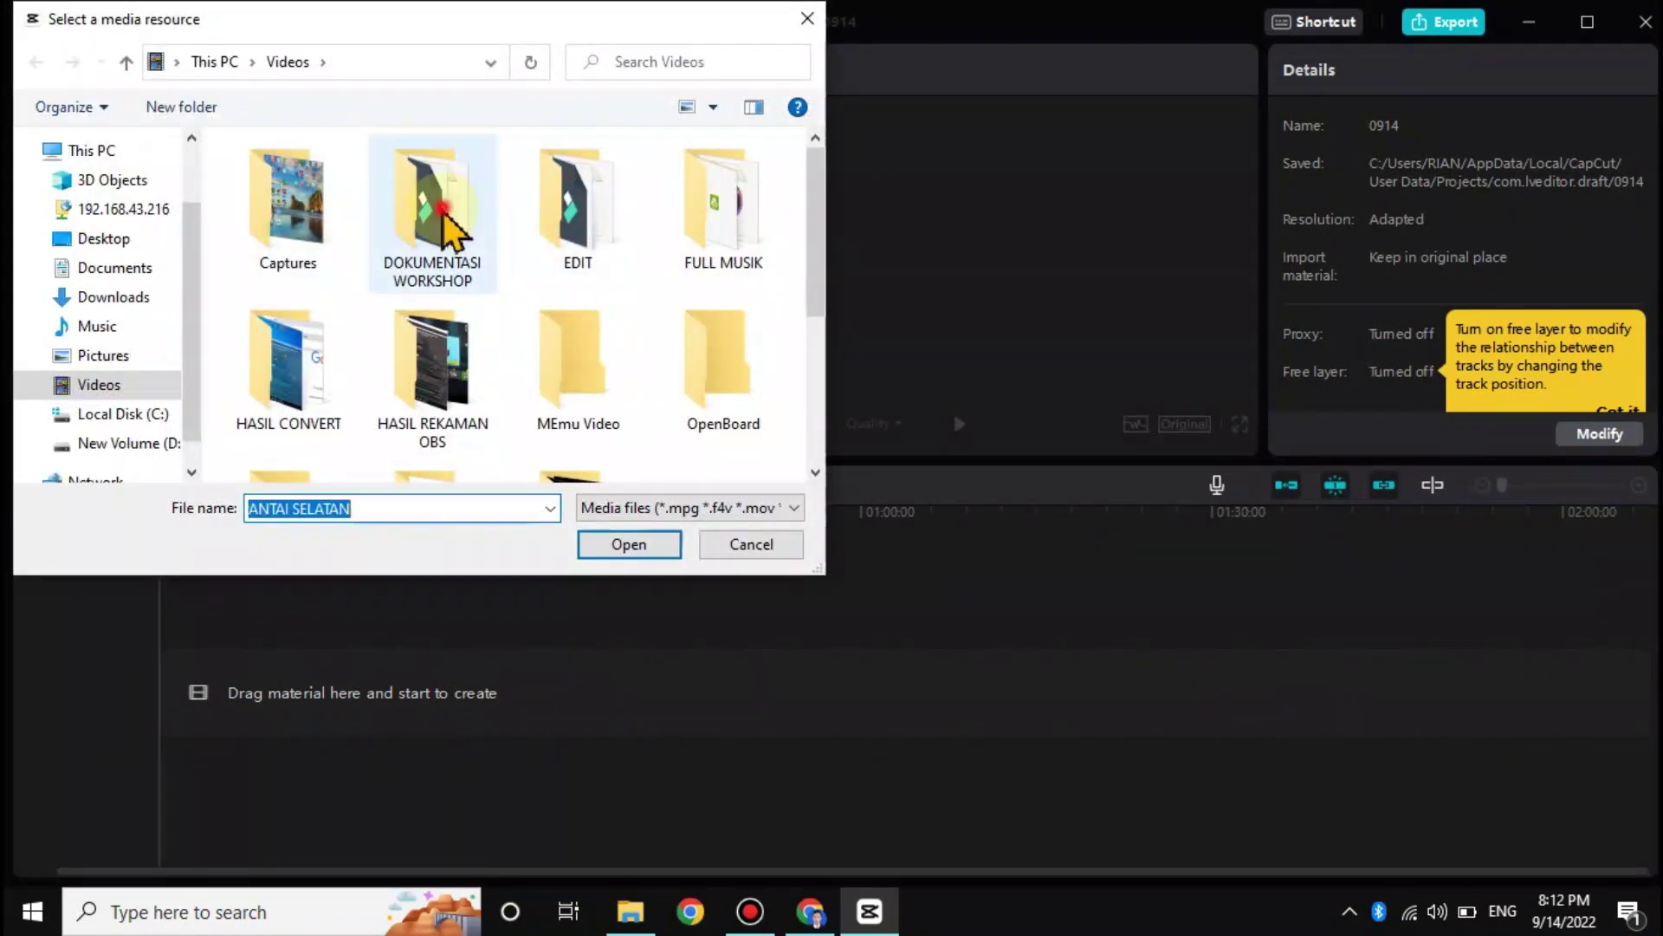
{"action": "double_click", "coordinate": [443, 212]}
{"action": "double_click", "coordinate": [444, 212]}
{"action": "left_click_drag", "start_coordinate": [279, 194], "coordinate": [386, 541]}
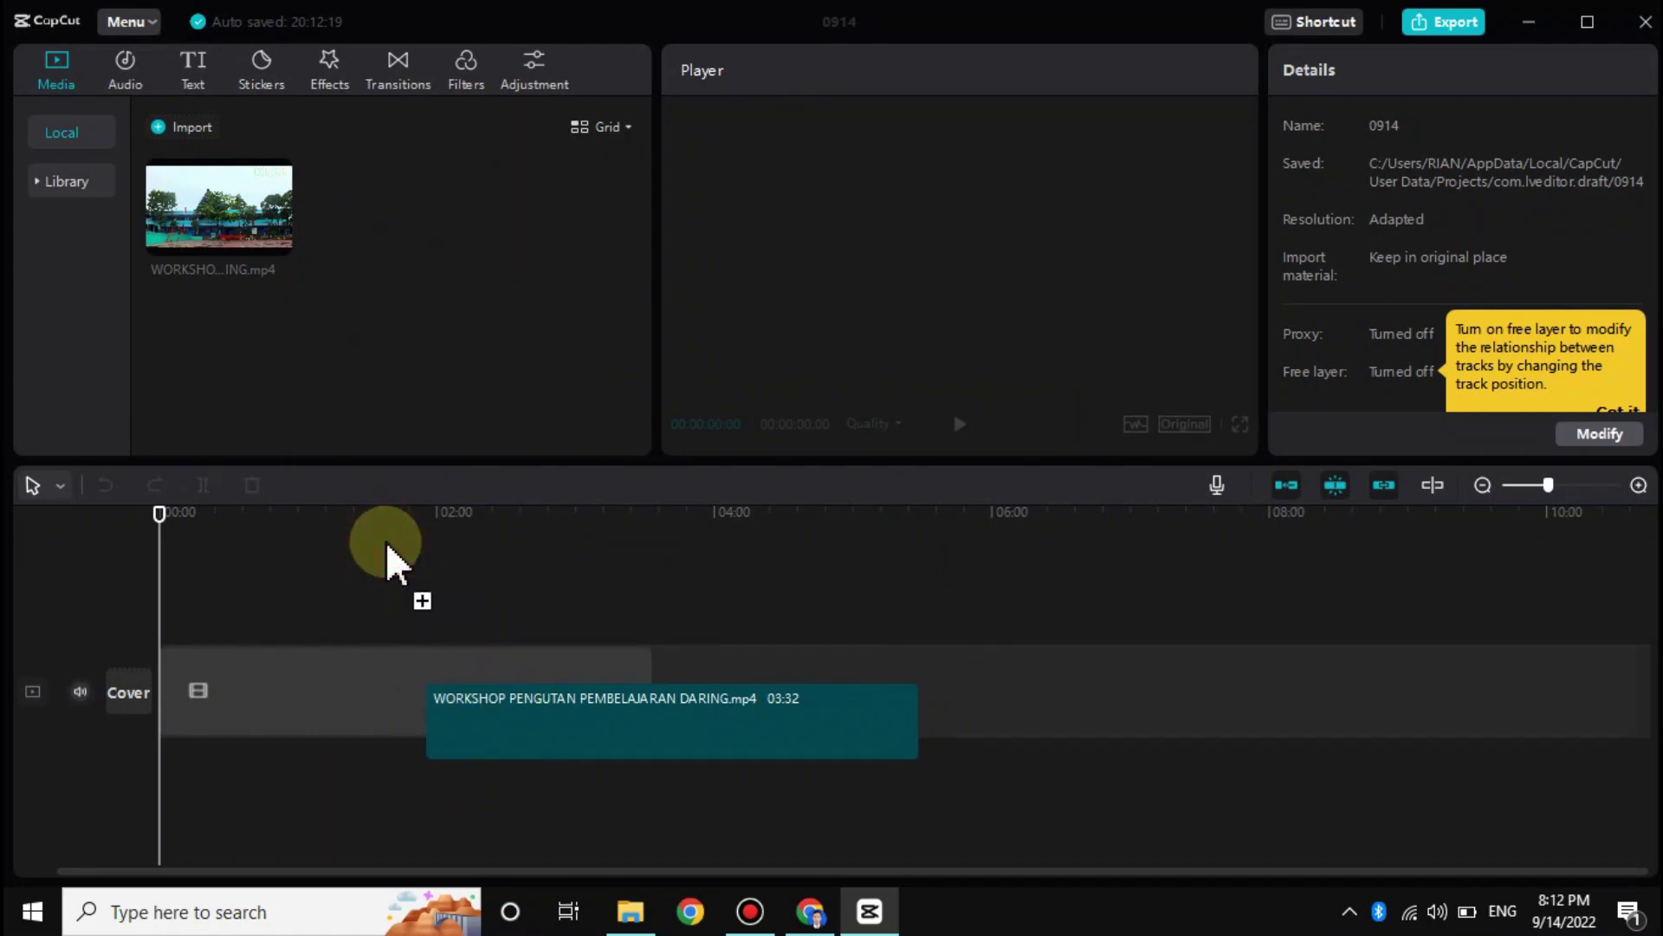
{"action": "left_click_drag", "start_coordinate": [386, 541], "coordinate": [367, 627]}
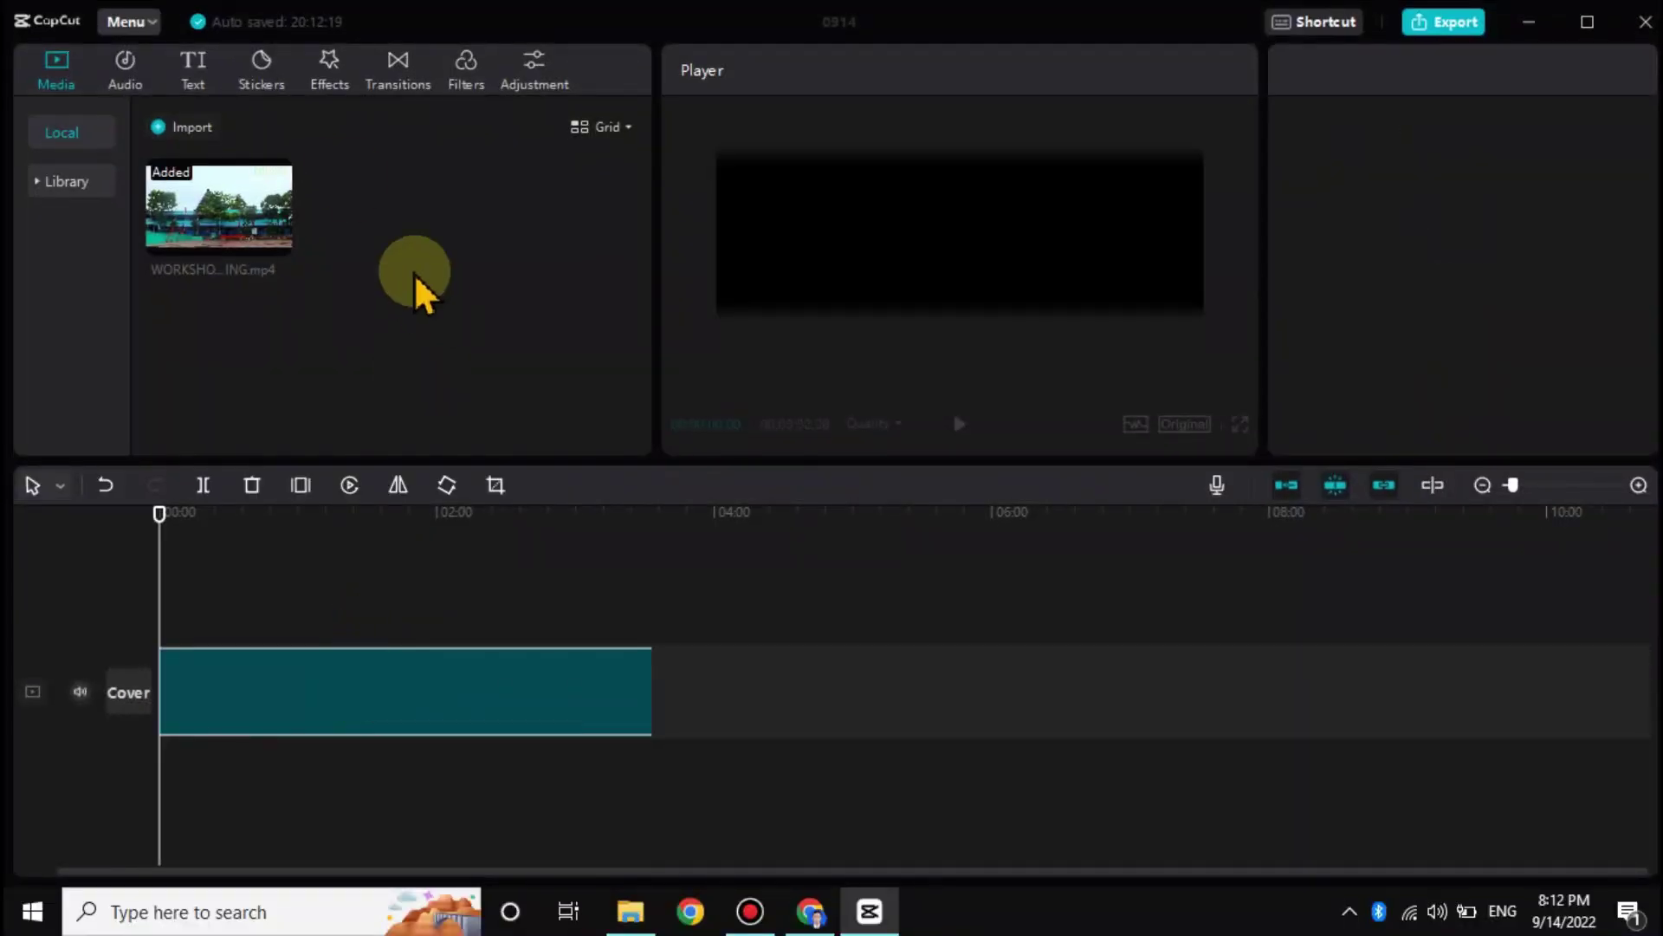
- Add a default text clip on a track above the video, at about 2:35
{"action": "left_click", "coordinate": [193, 74]}
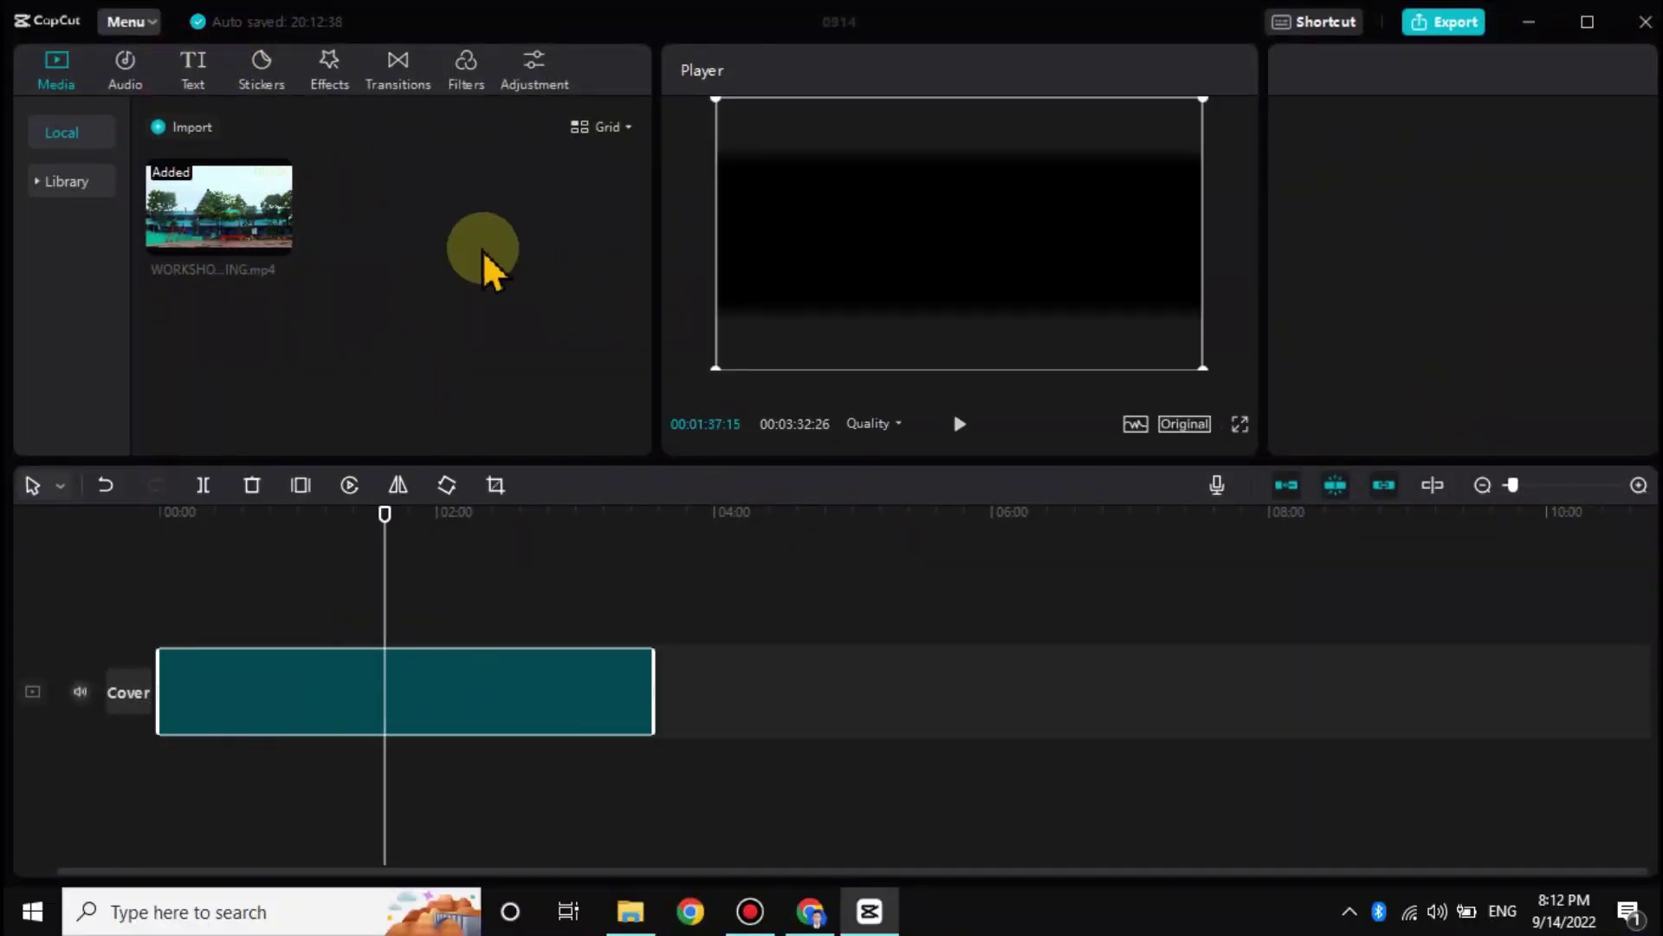
{"action": "mouse_move", "coordinate": [174, 206]}
{"action": "left_mouse_down"}
{"action": "mouse_move", "coordinate": [554, 414]}
{"action": "mouse_move", "coordinate": [549, 598]}
{"action": "mouse_move", "coordinate": [517, 644]}
{"action": "mouse_move", "coordinate": [336, 186]}
{"action": "mouse_move", "coordinate": [259, 66]}
{"action": "mouse_move", "coordinate": [267, 82]}
{"action": "left_mouse_up"}
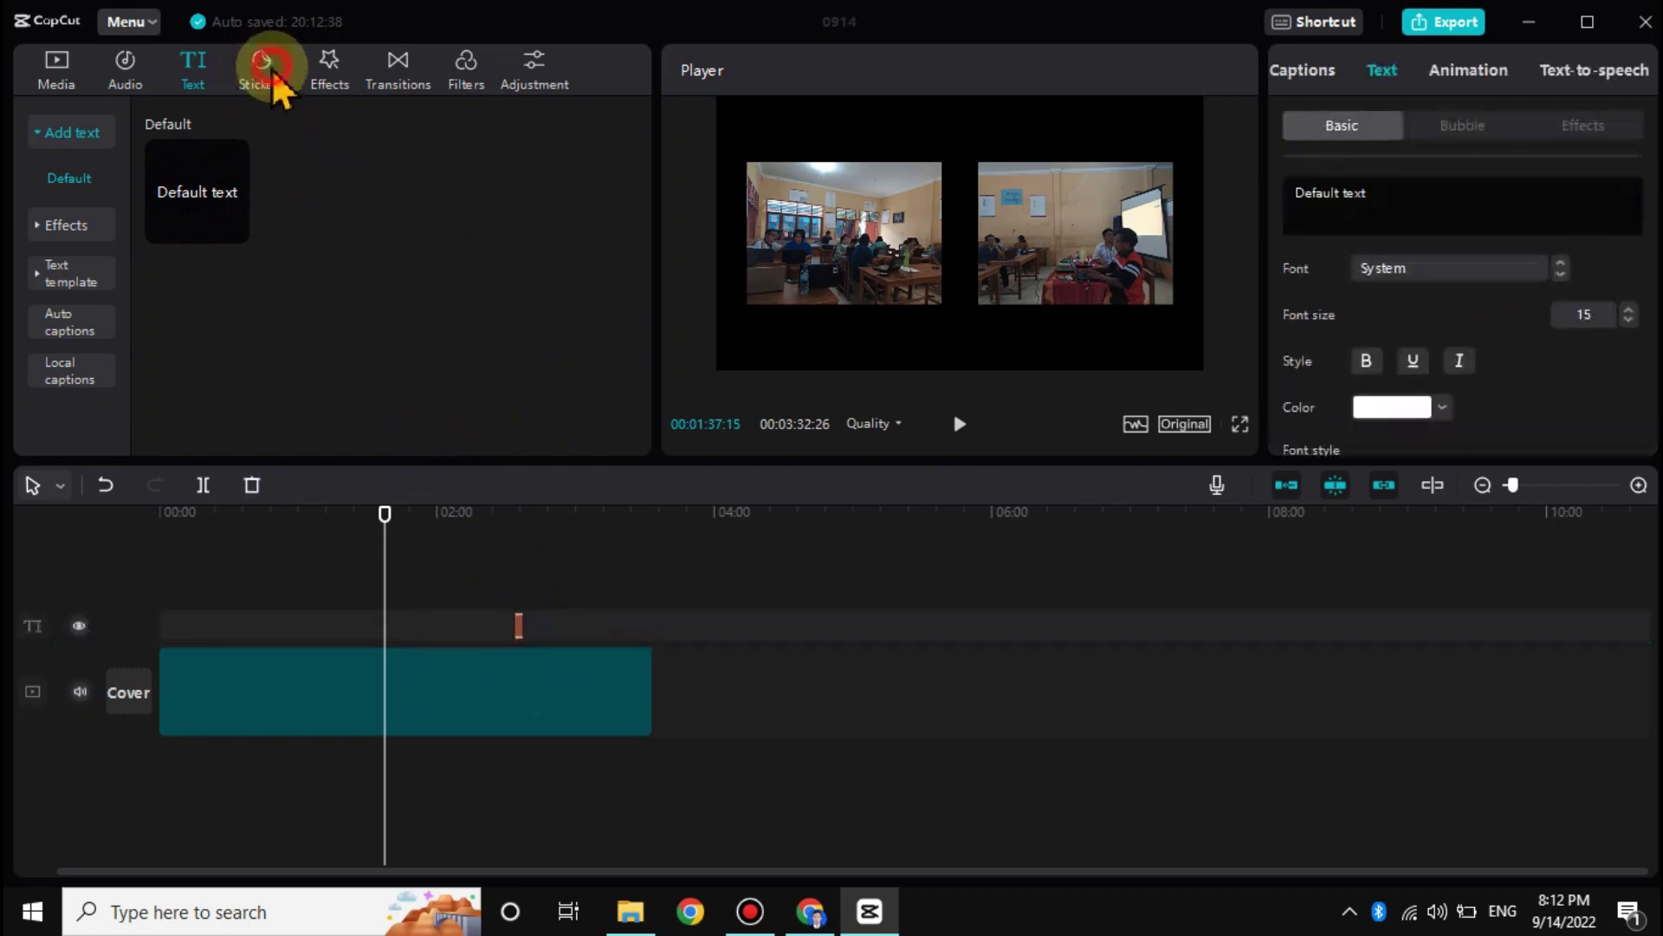
- Try to place trending stickers, including the angry storm cloud and the smiling sun, on the timeline above the video
{"action": "left_click", "coordinate": [274, 74]}
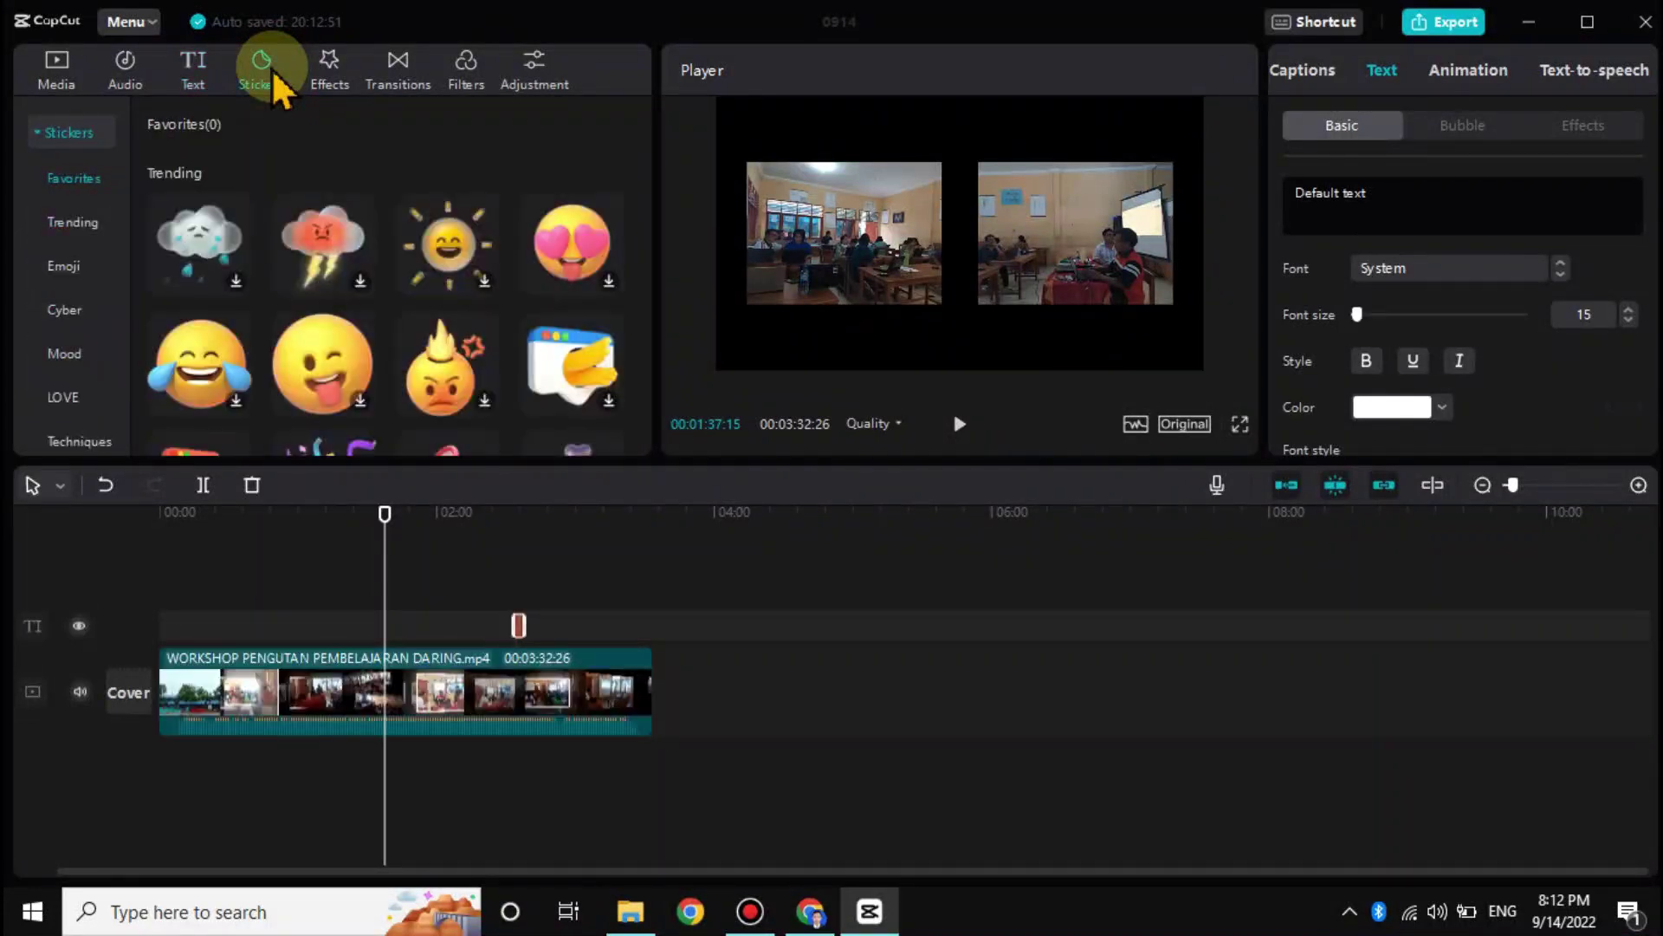
{"action": "left_click_drag", "start_coordinate": [322, 243], "coordinate": [631, 638]}
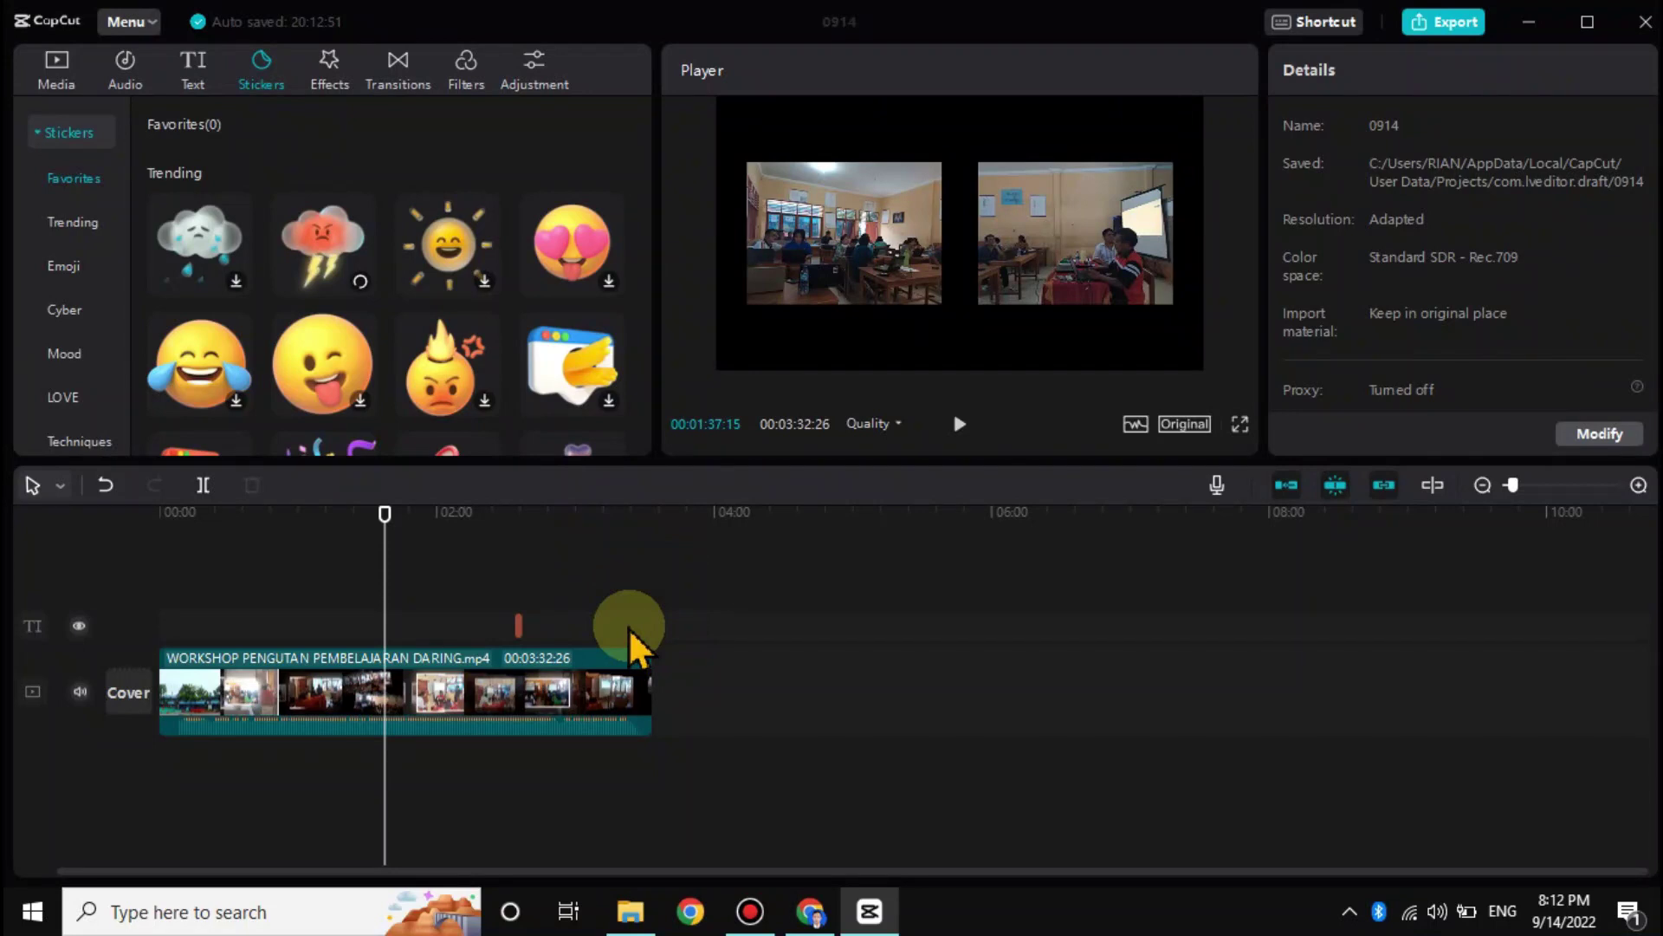
{"action": "left_click_drag", "start_coordinate": [464, 268], "coordinate": [606, 598]}
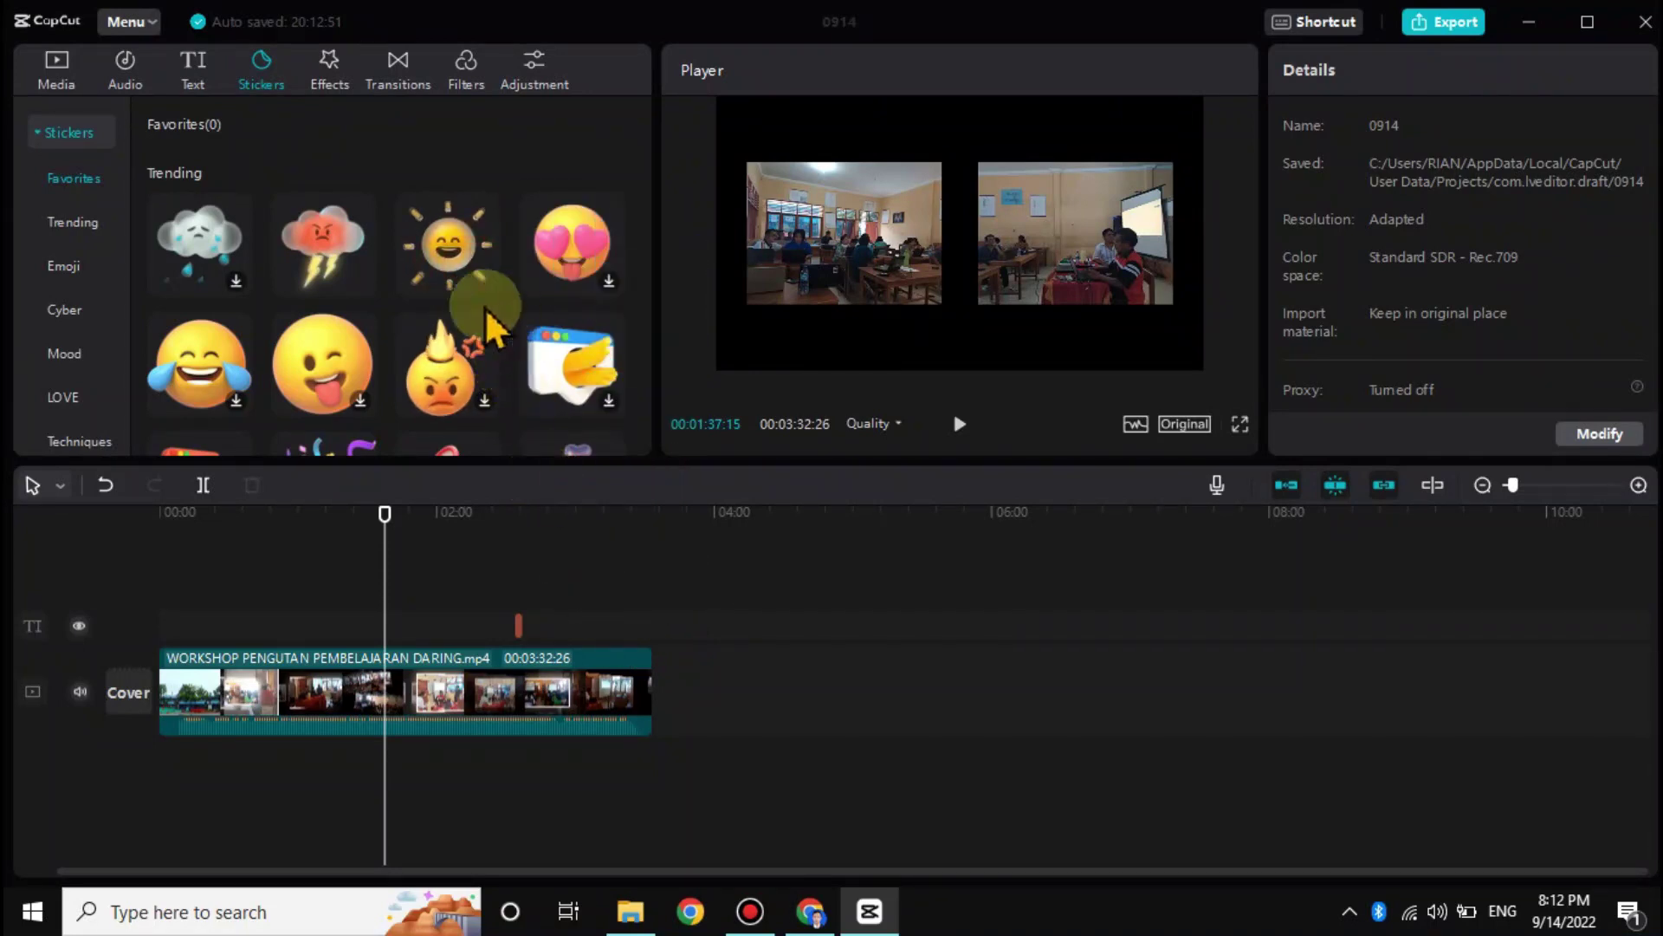
{"action": "mouse_move", "coordinate": [522, 409]}
{"action": "left_mouse_down"}
{"action": "mouse_move", "coordinate": [662, 610]}
{"action": "mouse_move", "coordinate": [636, 568]}
{"action": "mouse_move", "coordinate": [679, 564]}
{"action": "mouse_move", "coordinate": [658, 535]}
{"action": "left_mouse_up"}
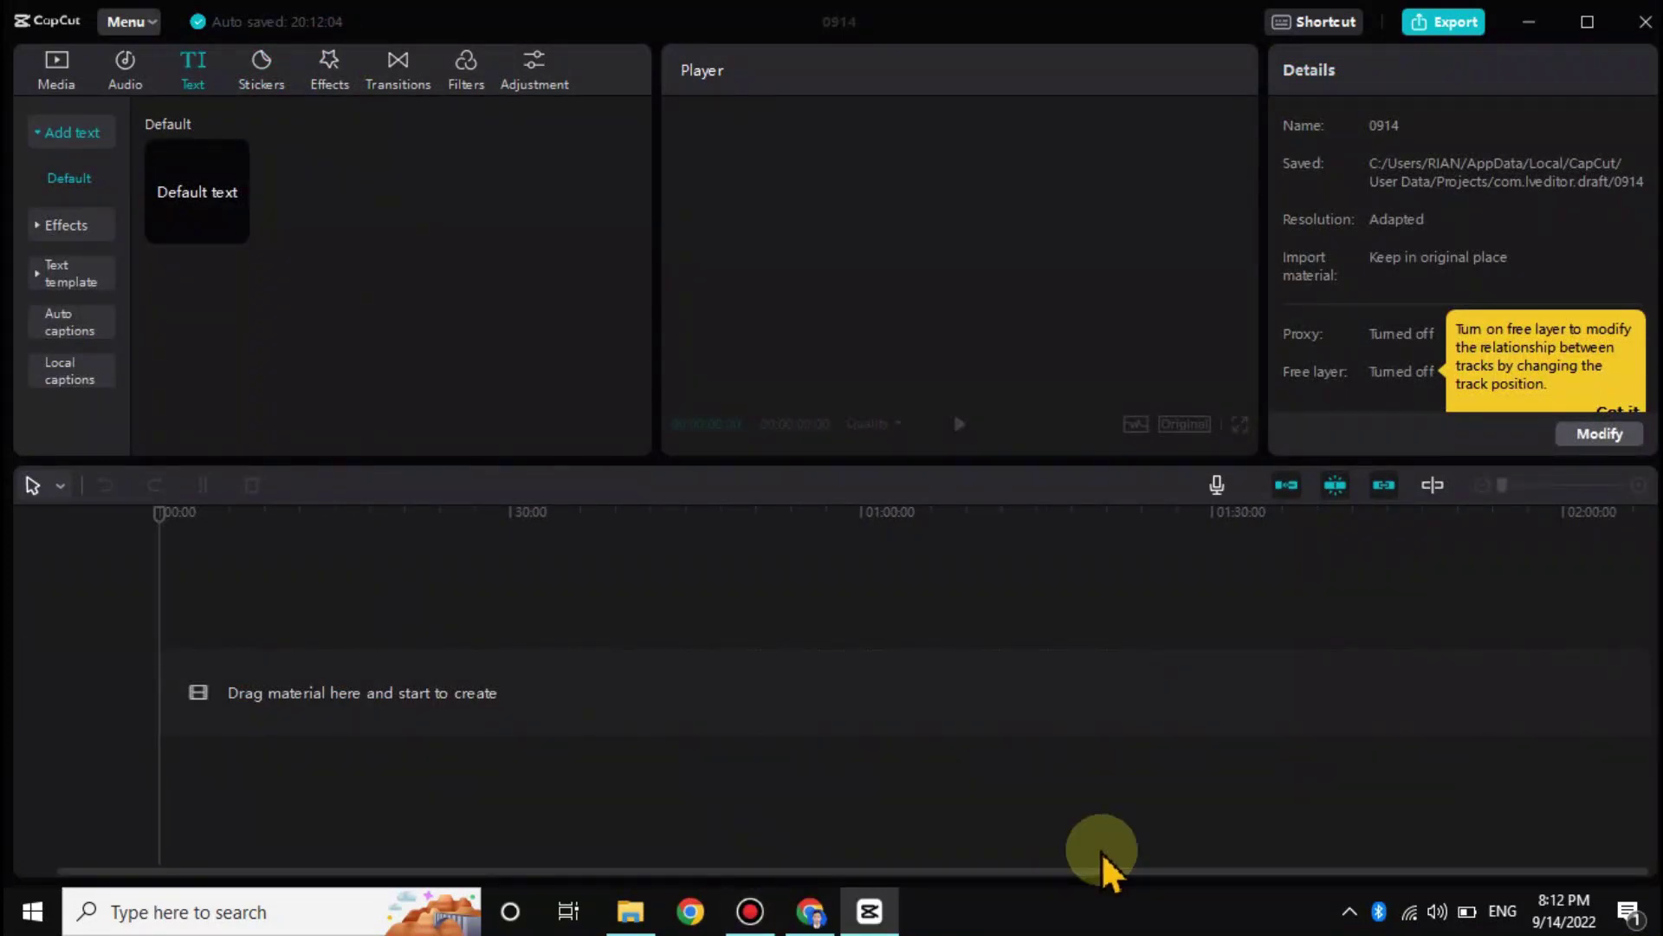
- In the empty project, import WORKSHOP PENGUTAN PEMBELAJARAN DARING from Videos > DOKUMENTASI WORKSHOP and lay it on the main track from 00:00
{"action": "left_click", "coordinate": [127, 64]}
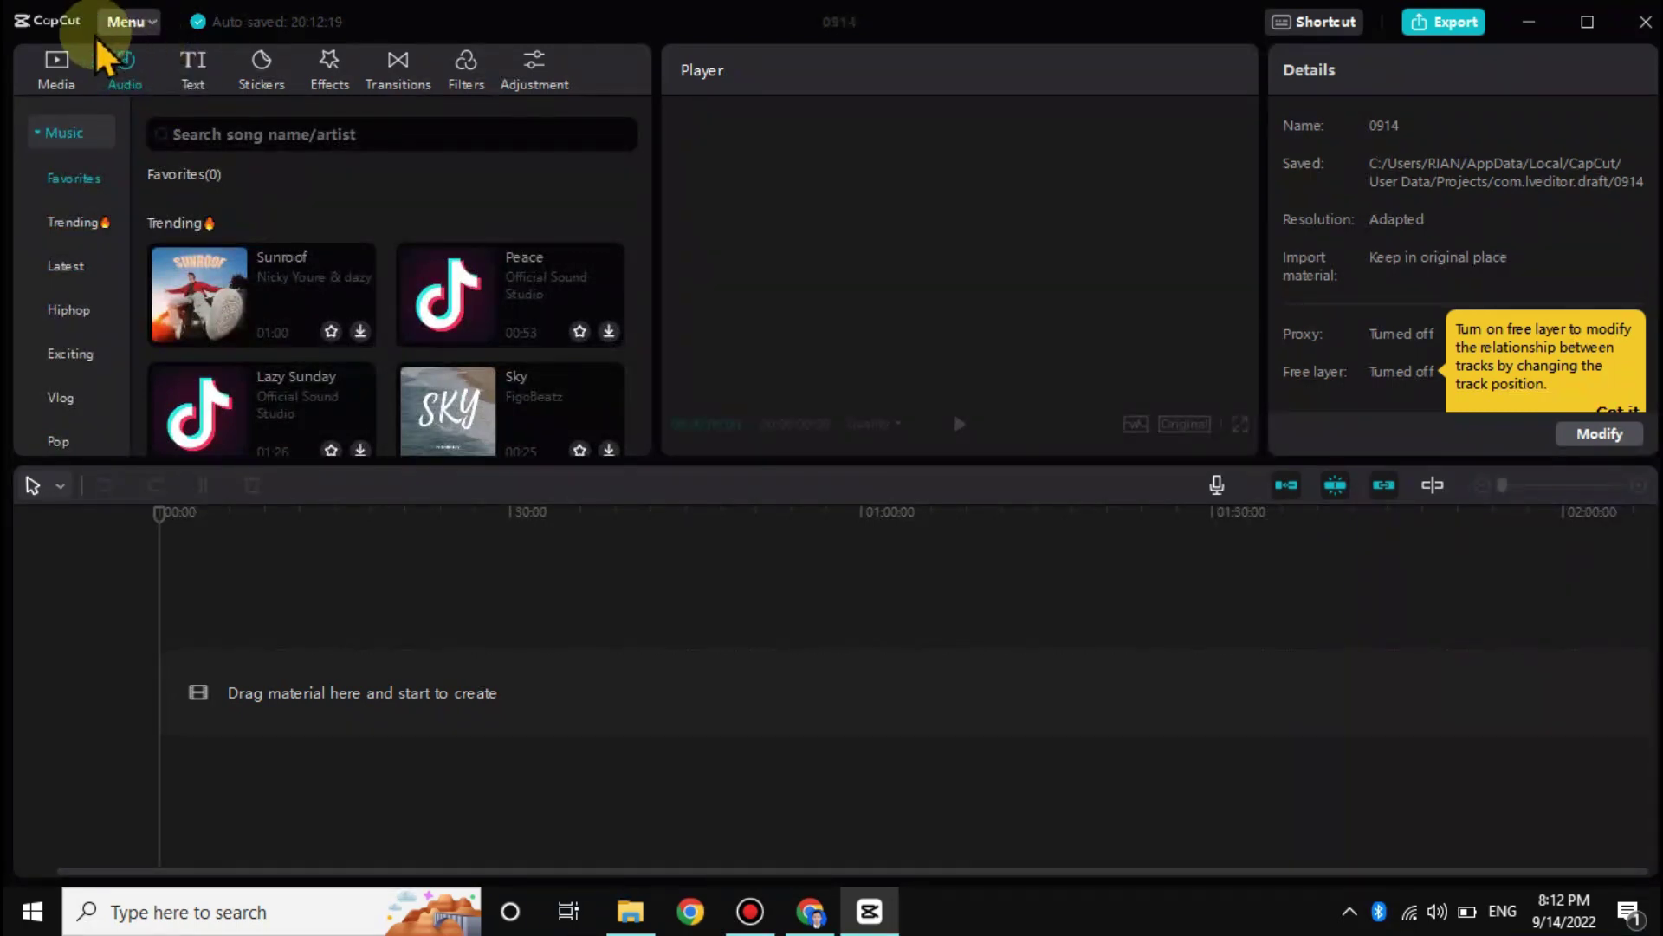
{"action": "left_click", "coordinate": [68, 66]}
{"action": "left_click", "coordinate": [366, 268]}
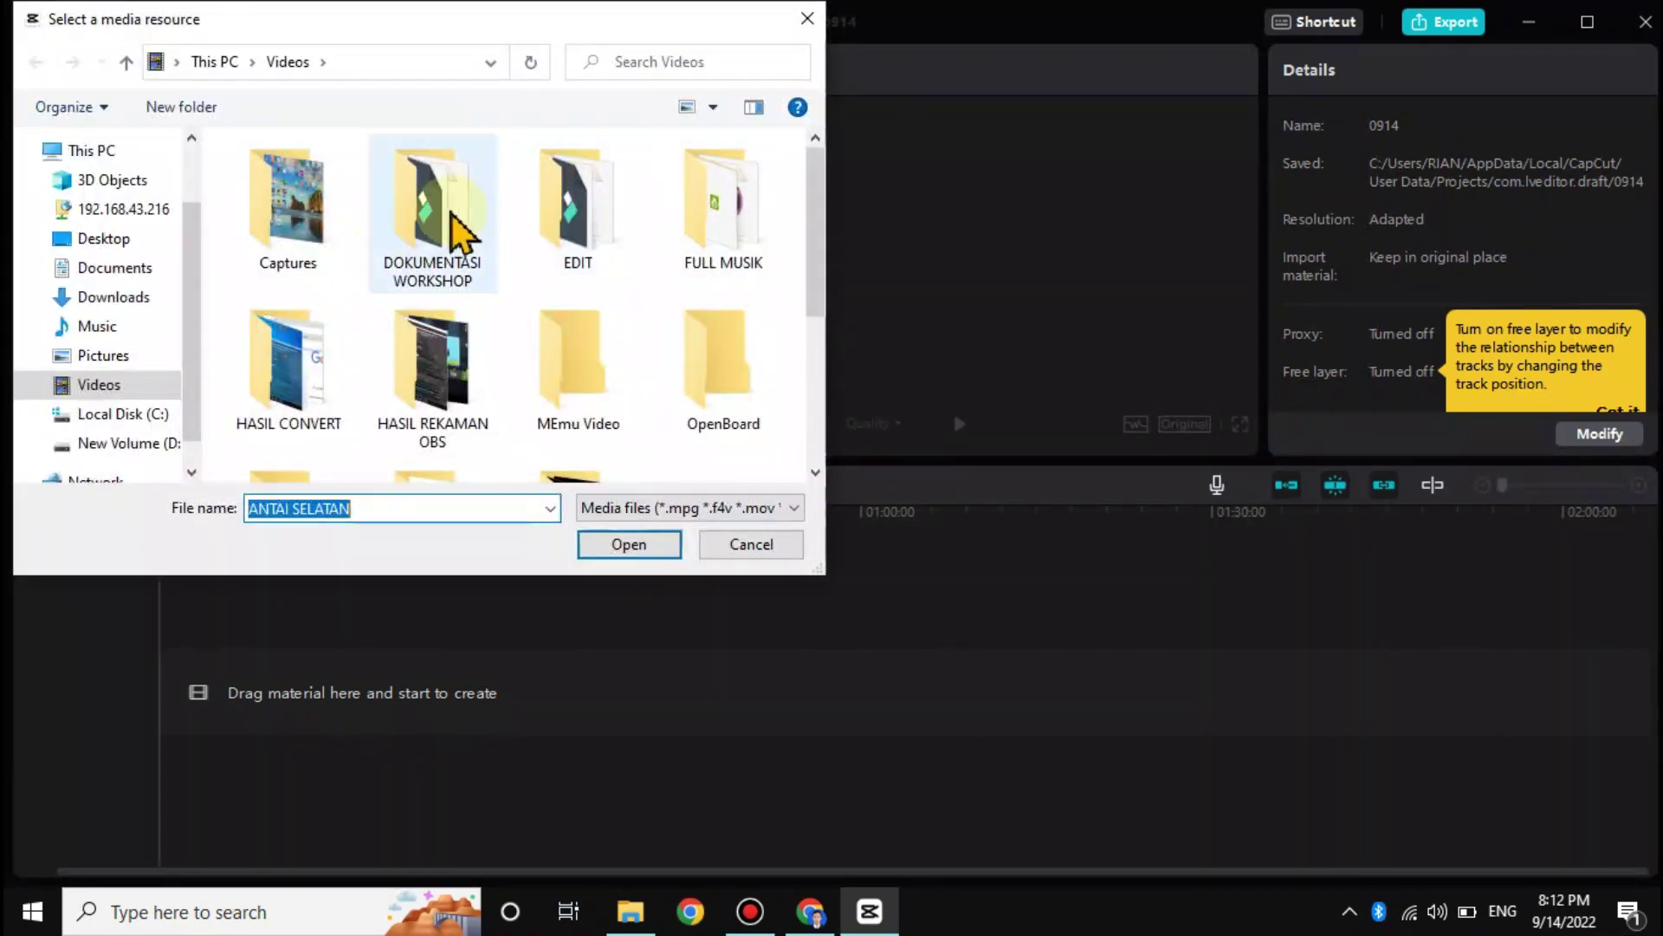
{"action": "double_click", "coordinate": [455, 231]}
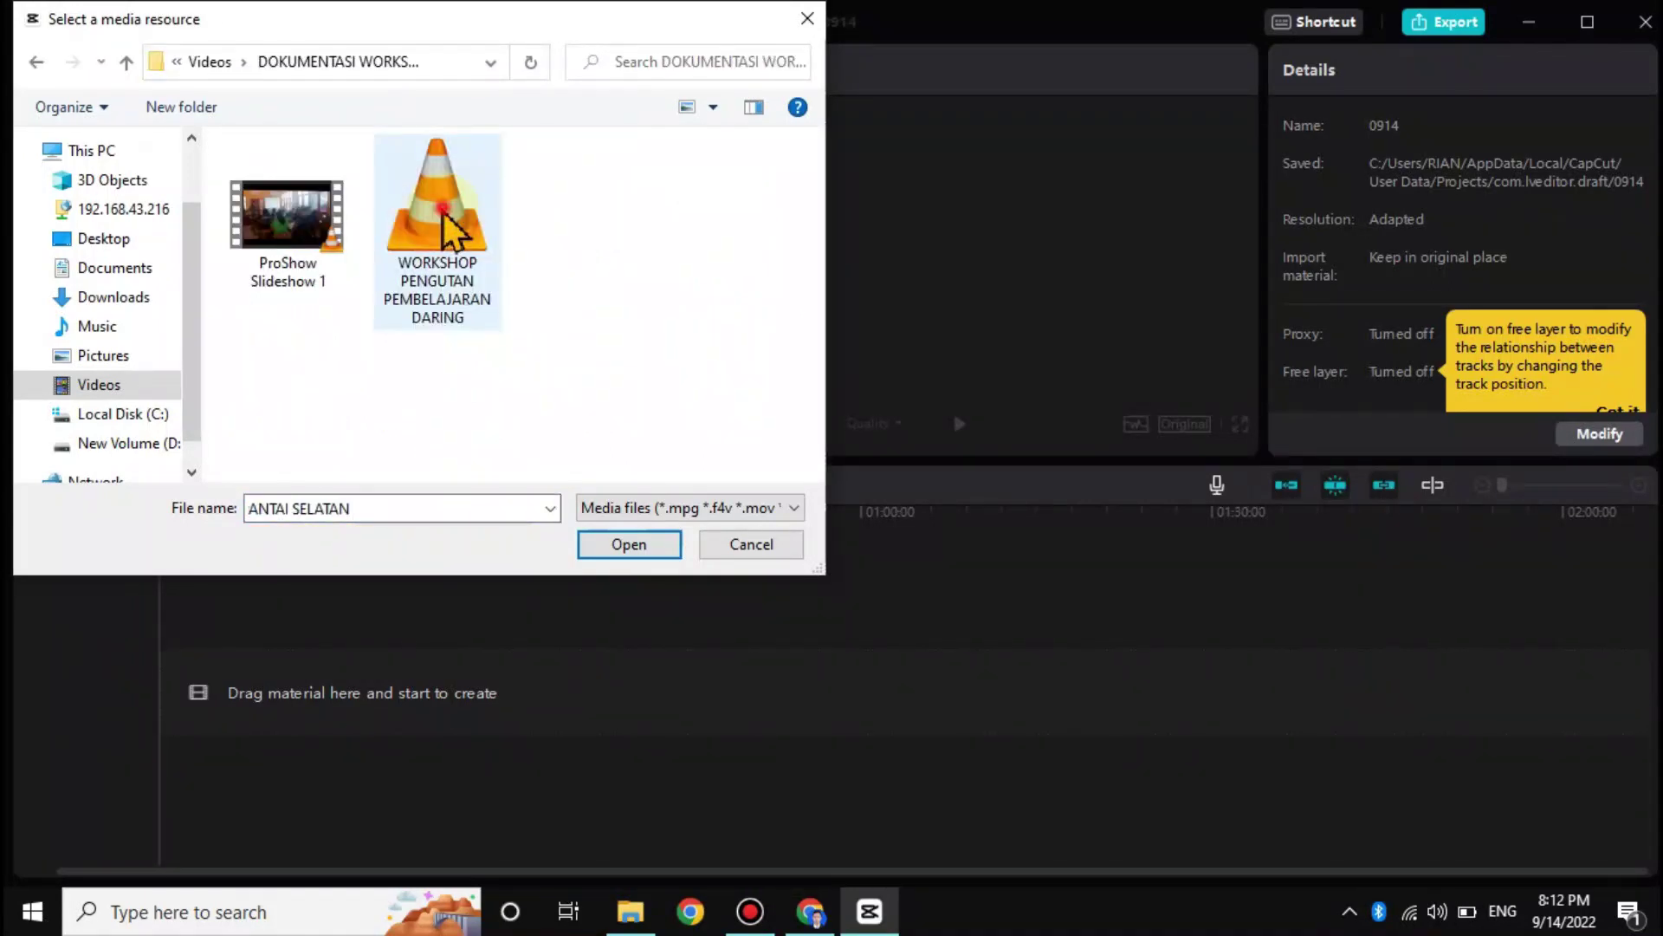
{"action": "double_click", "coordinate": [443, 214]}
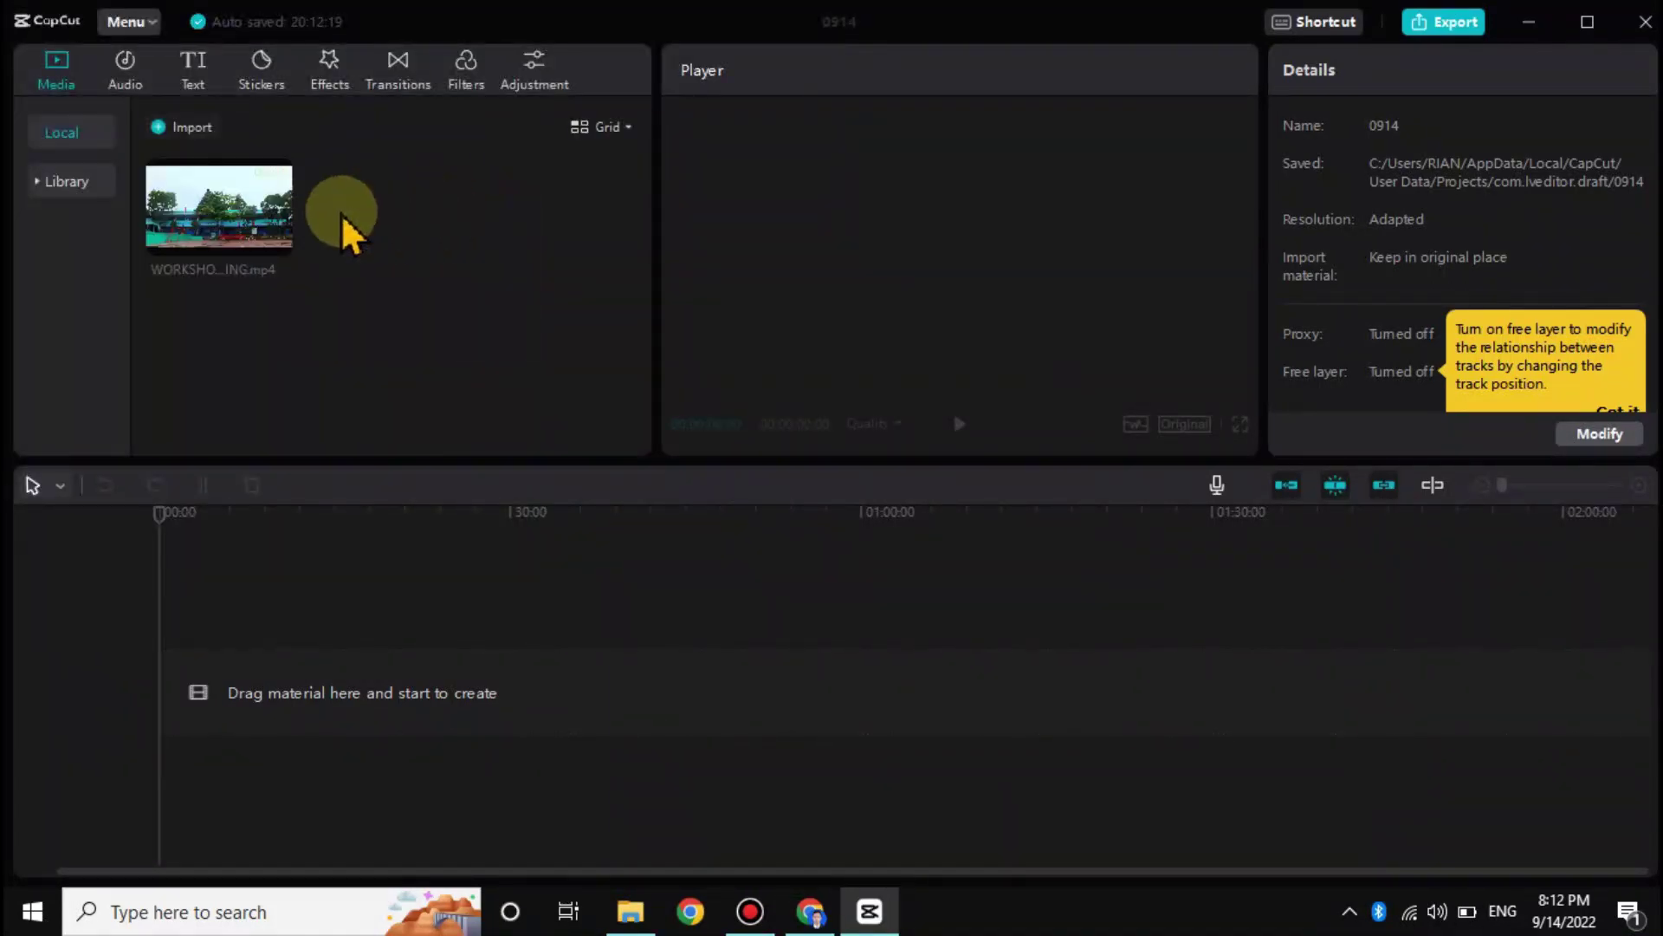
{"action": "left_click_drag", "start_coordinate": [277, 190], "coordinate": [428, 721]}
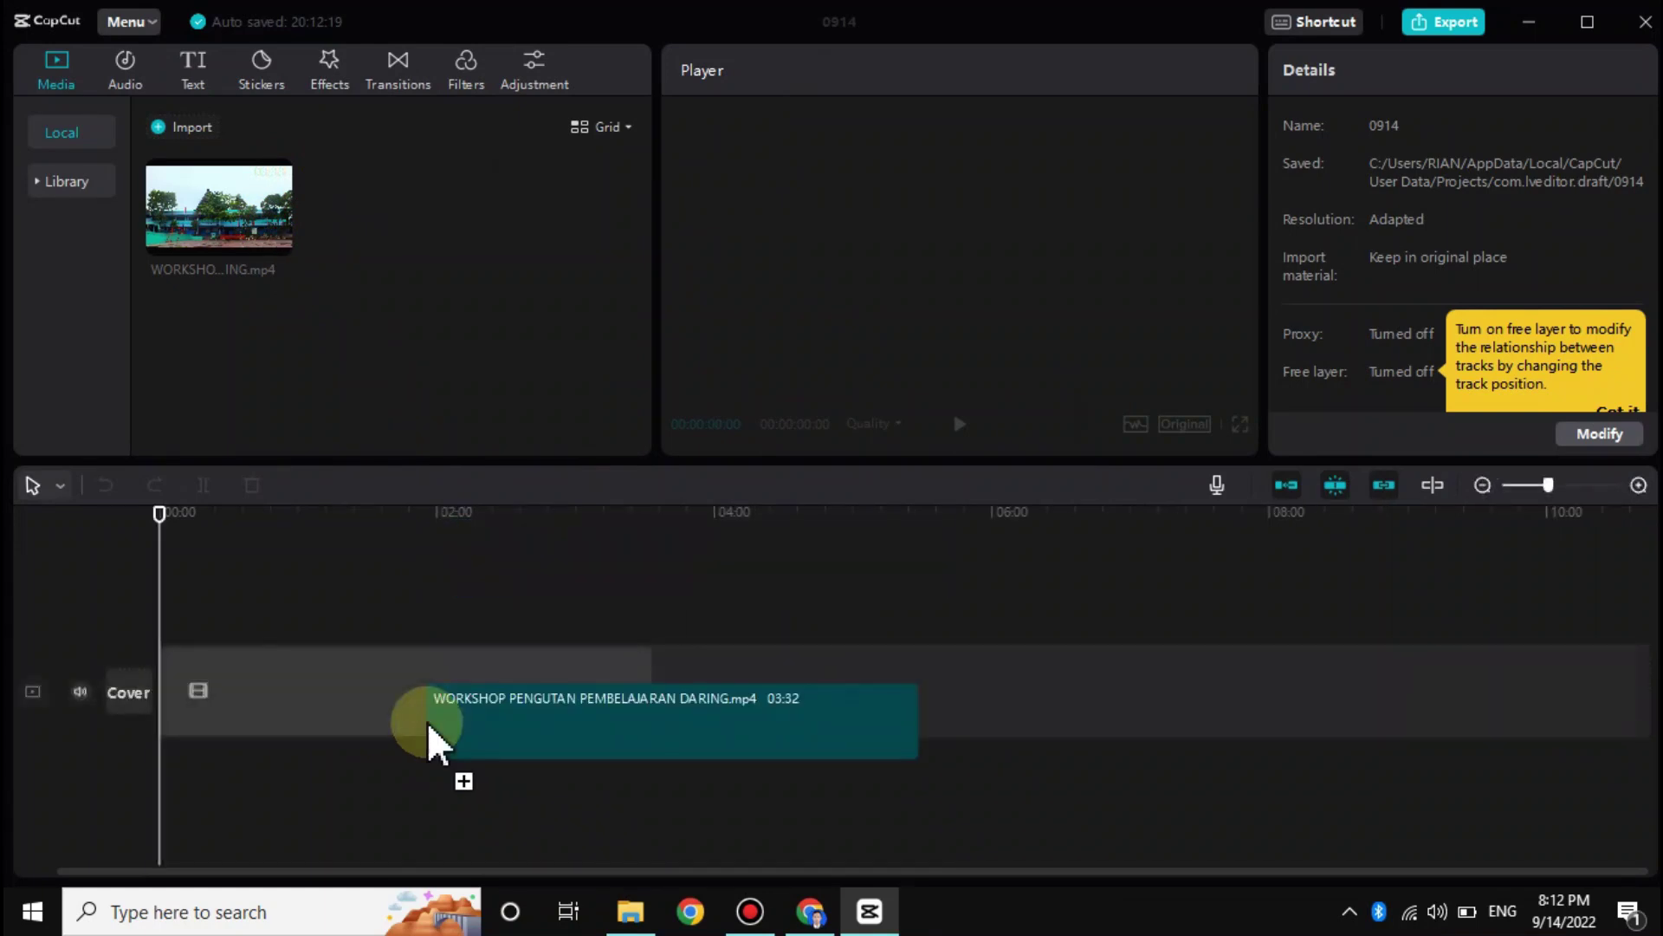
{"action": "left_click", "coordinate": [386, 541]}
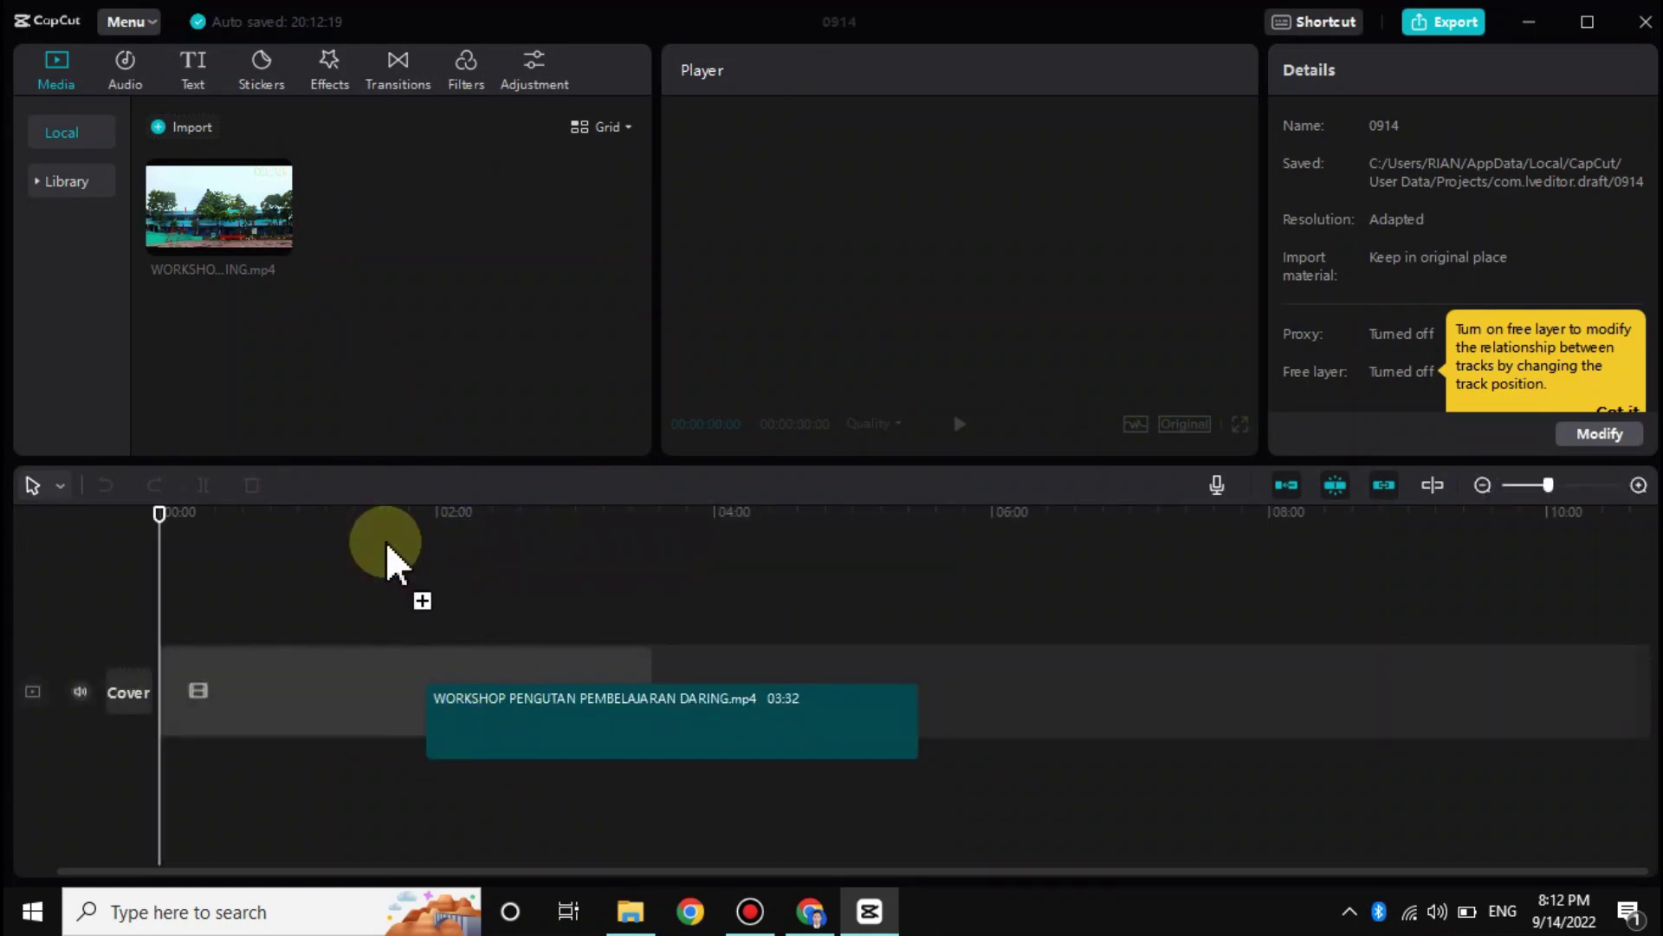
{"action": "left_click_drag", "start_coordinate": [368, 657], "coordinate": [361, 689]}
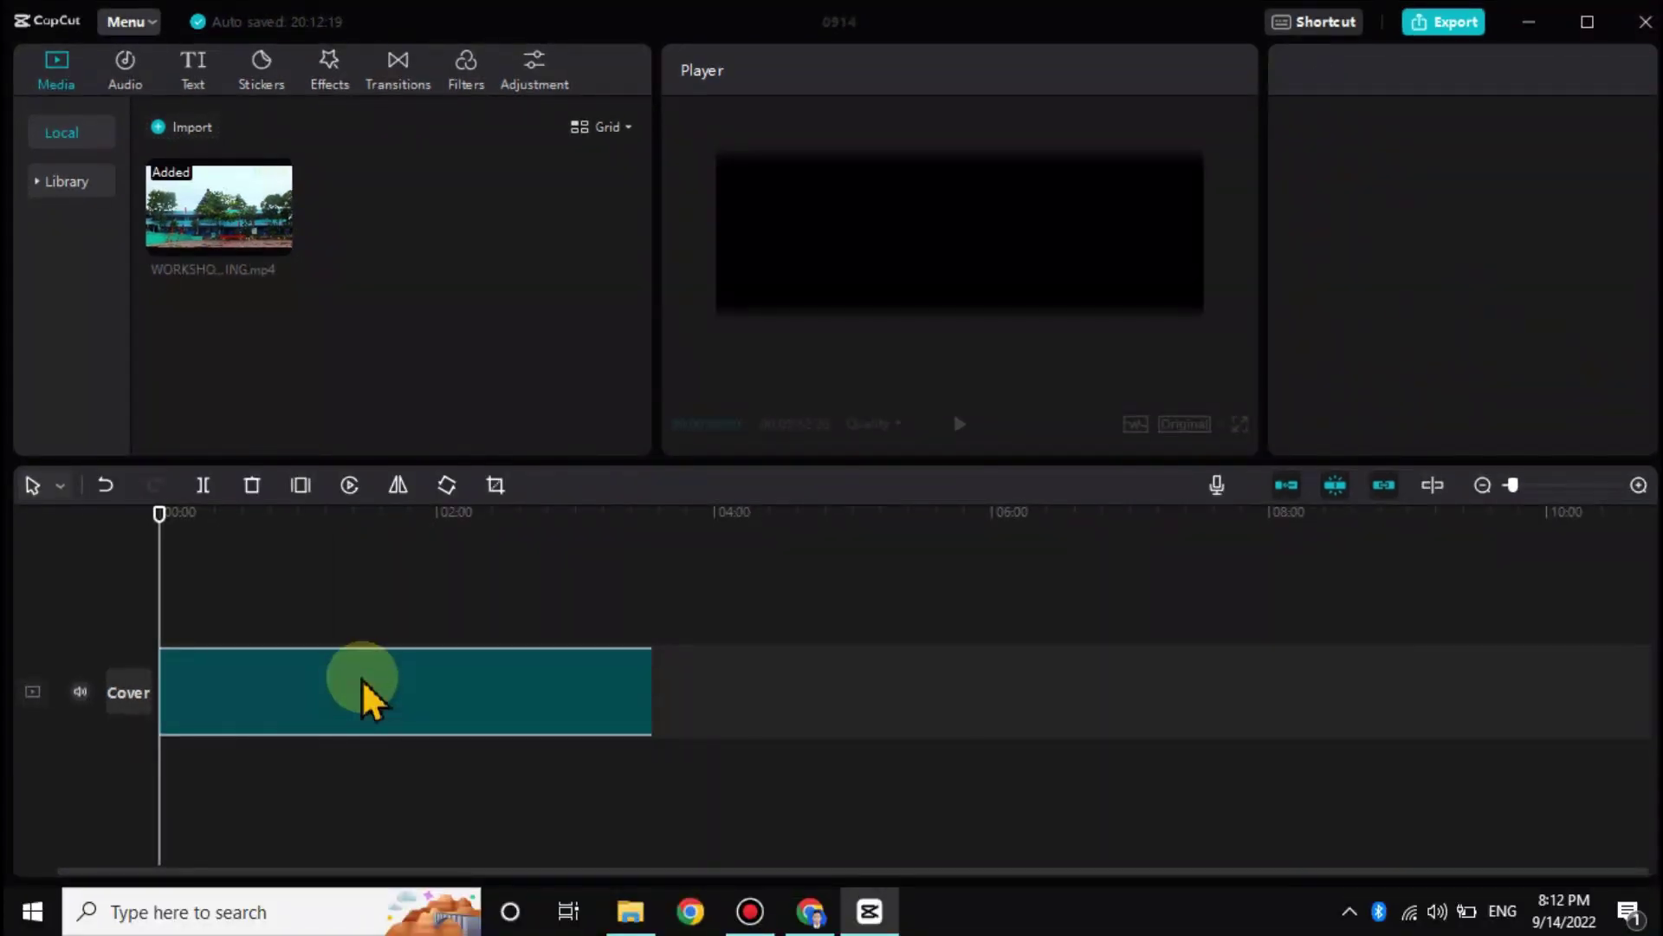
- Put a default text clip above the workshop video at about 2:35 and show the sticker library
{"action": "left_click", "coordinate": [190, 62]}
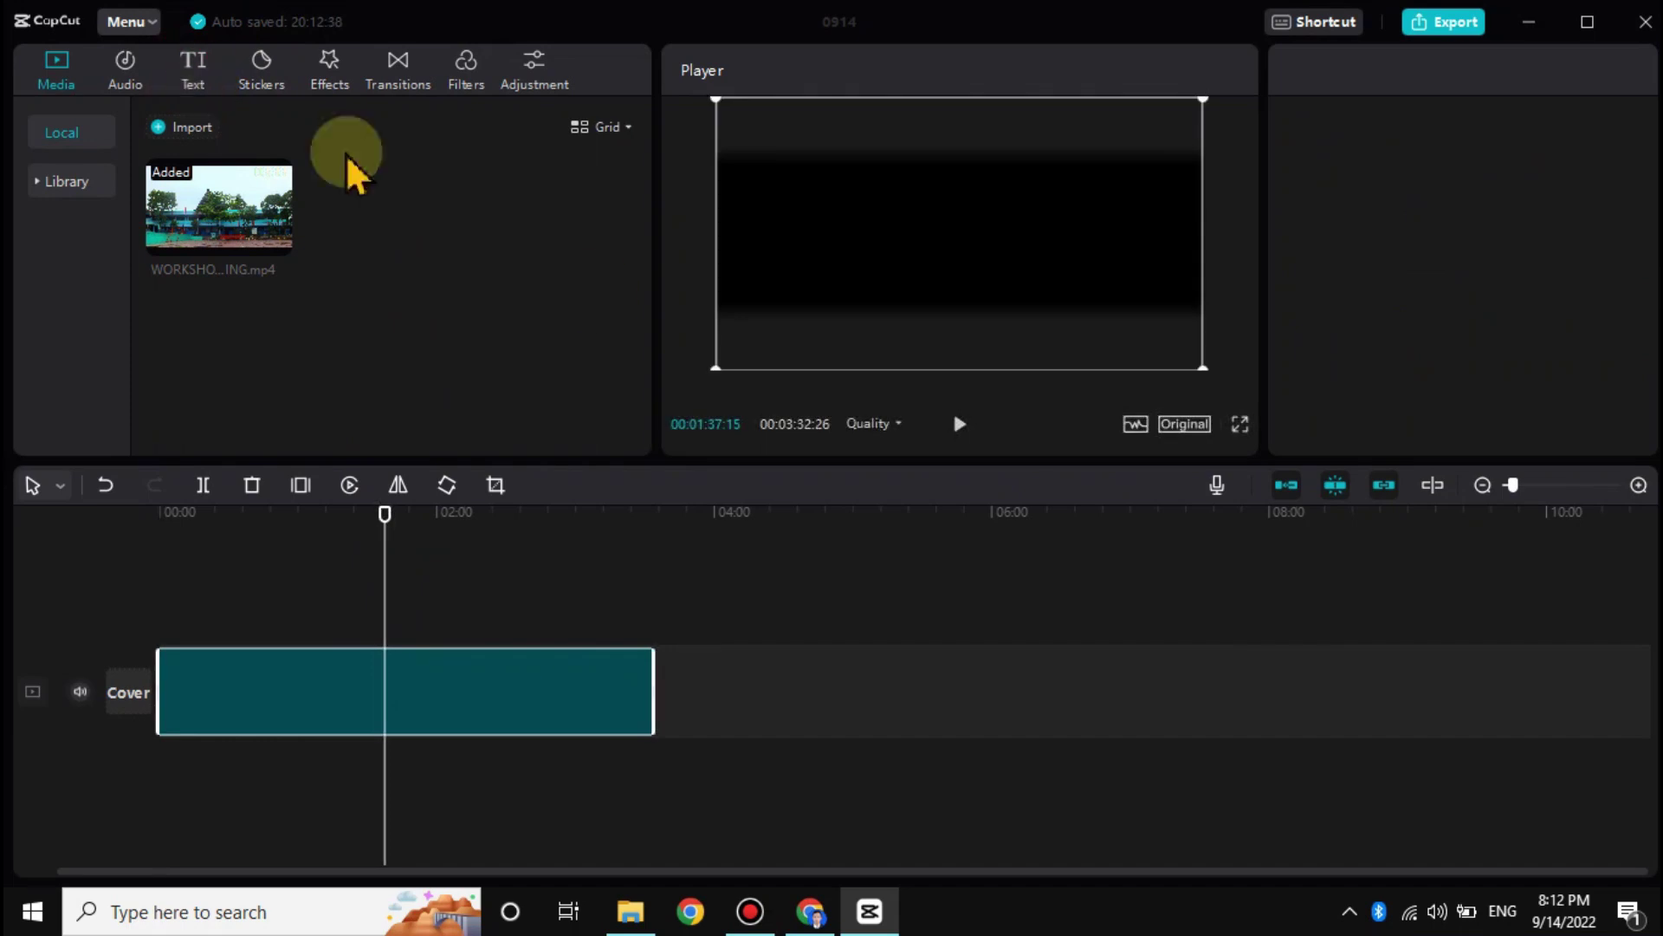
{"action": "left_click_drag", "start_coordinate": [179, 201], "coordinate": [265, 71]}
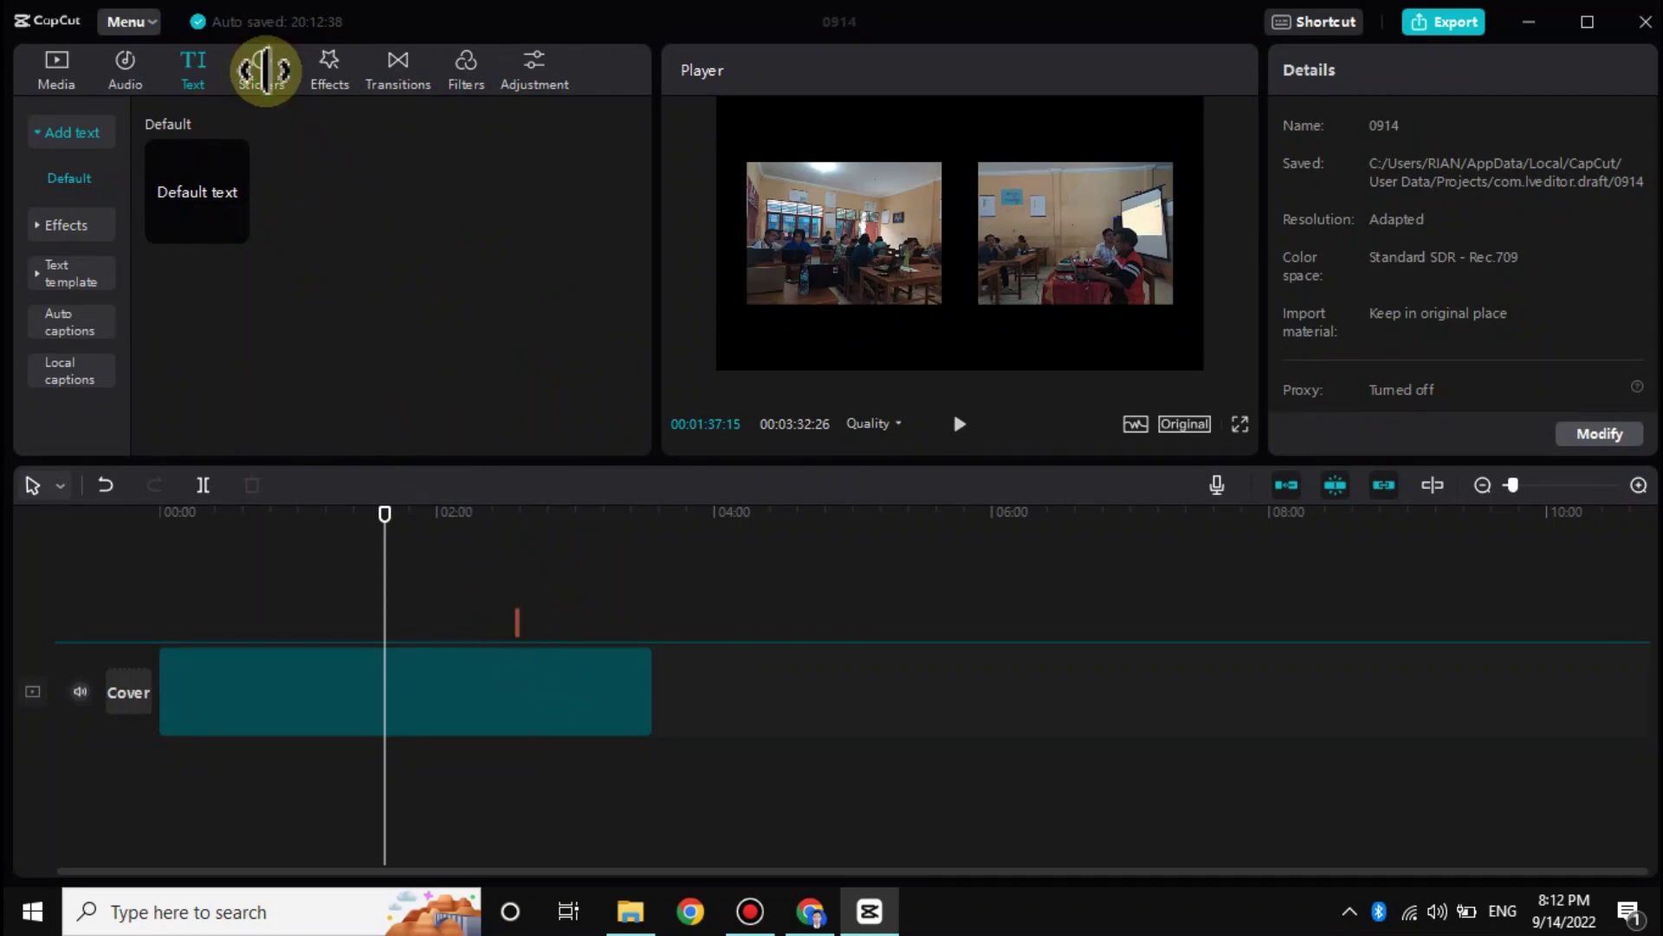
{"action": "left_click_drag", "start_coordinate": [266, 75], "coordinate": [268, 72]}
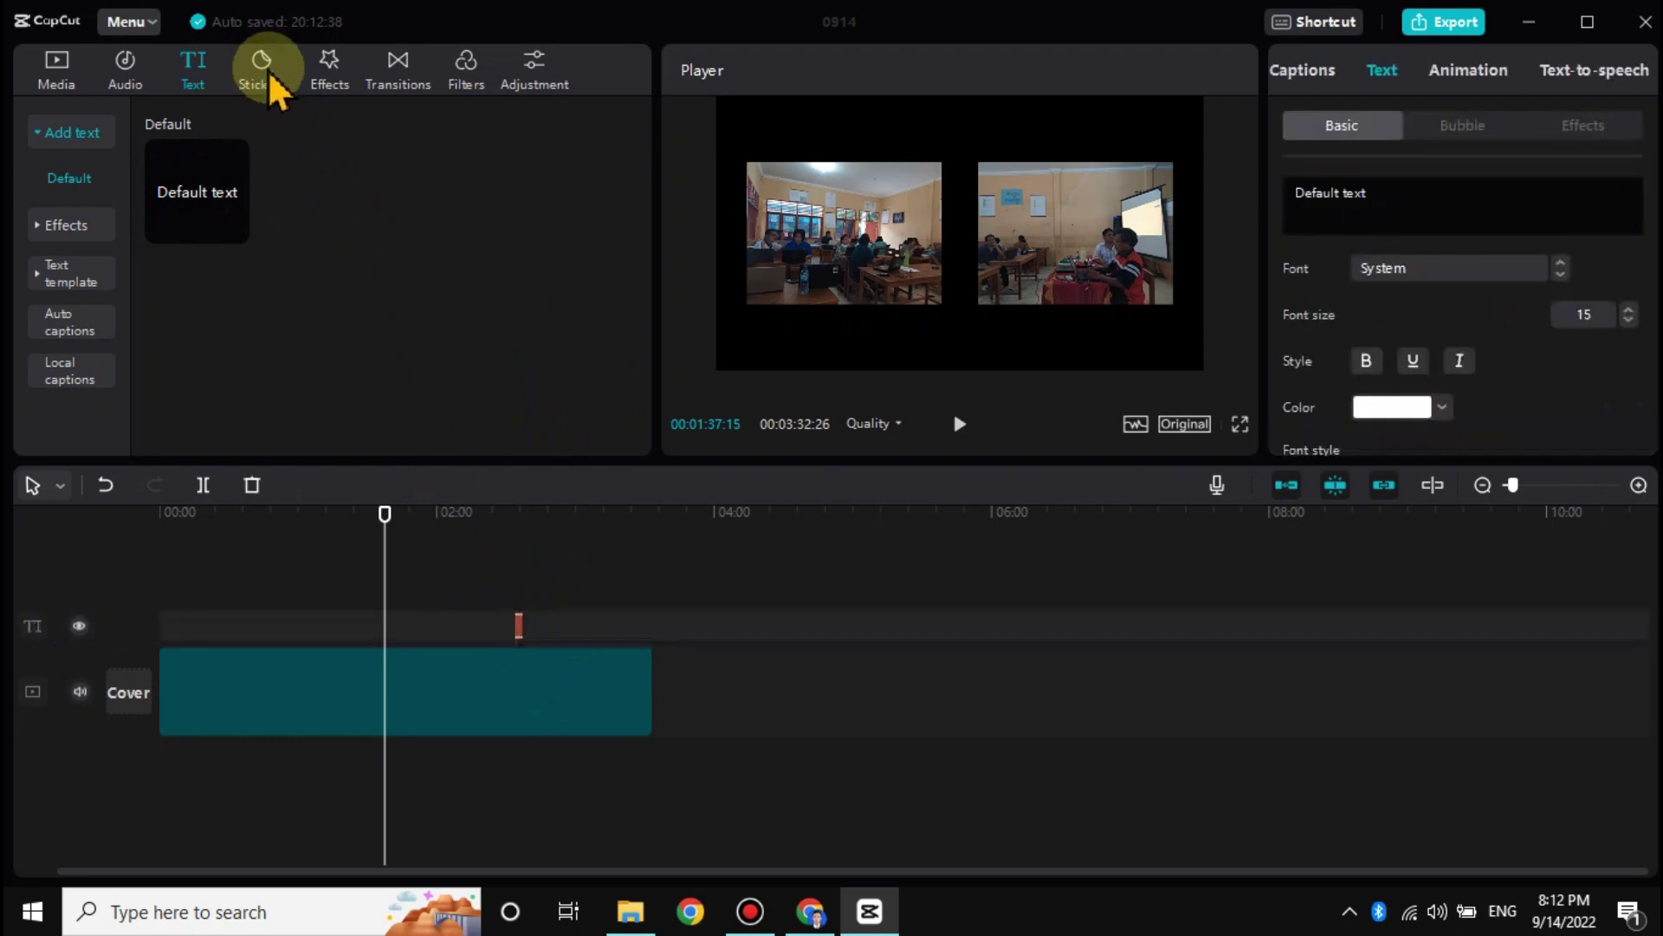
{"action": "left_click", "coordinate": [274, 82]}
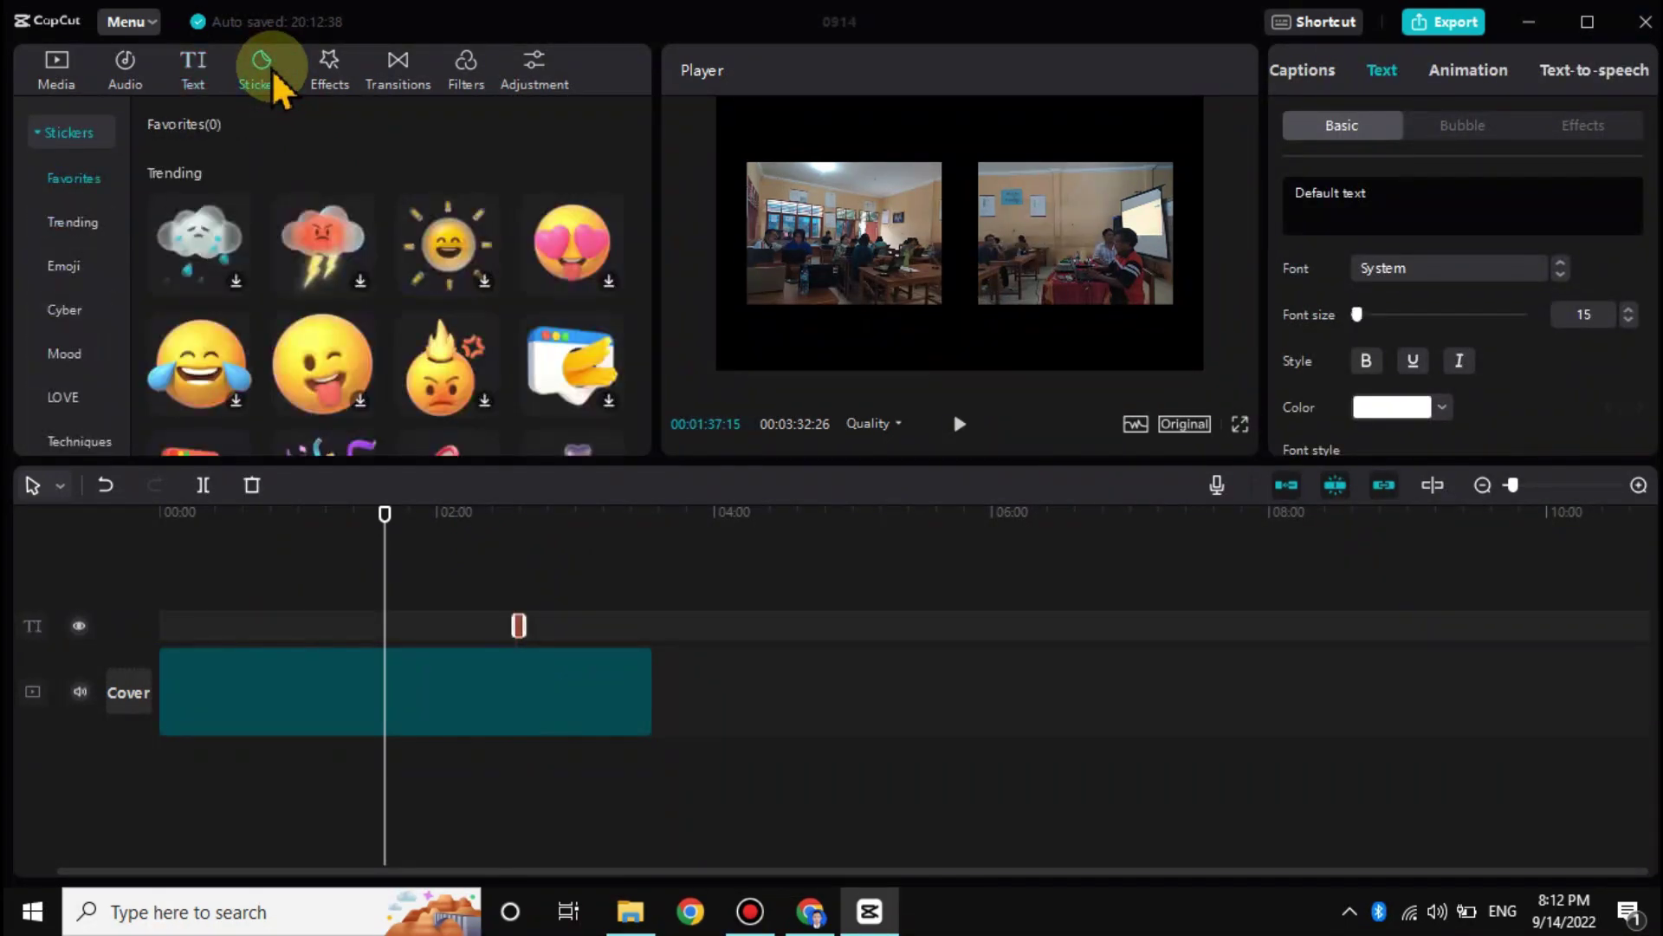